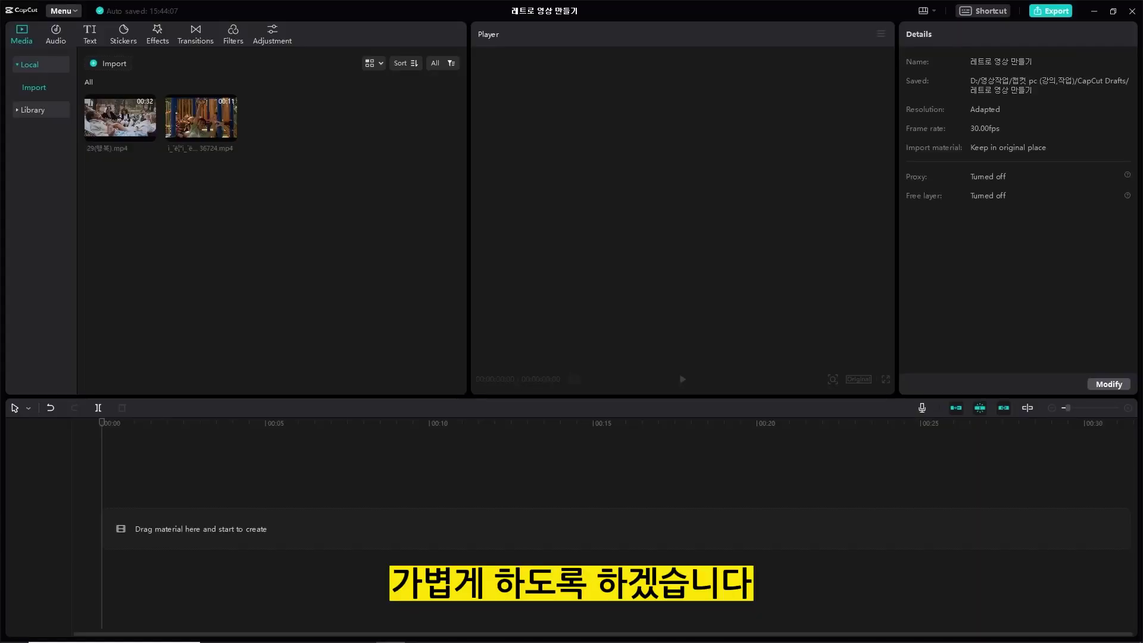
# Place the playground video at the start of the timeline and play through its opening seconds.
pyautogui.moveTo(212, 123)
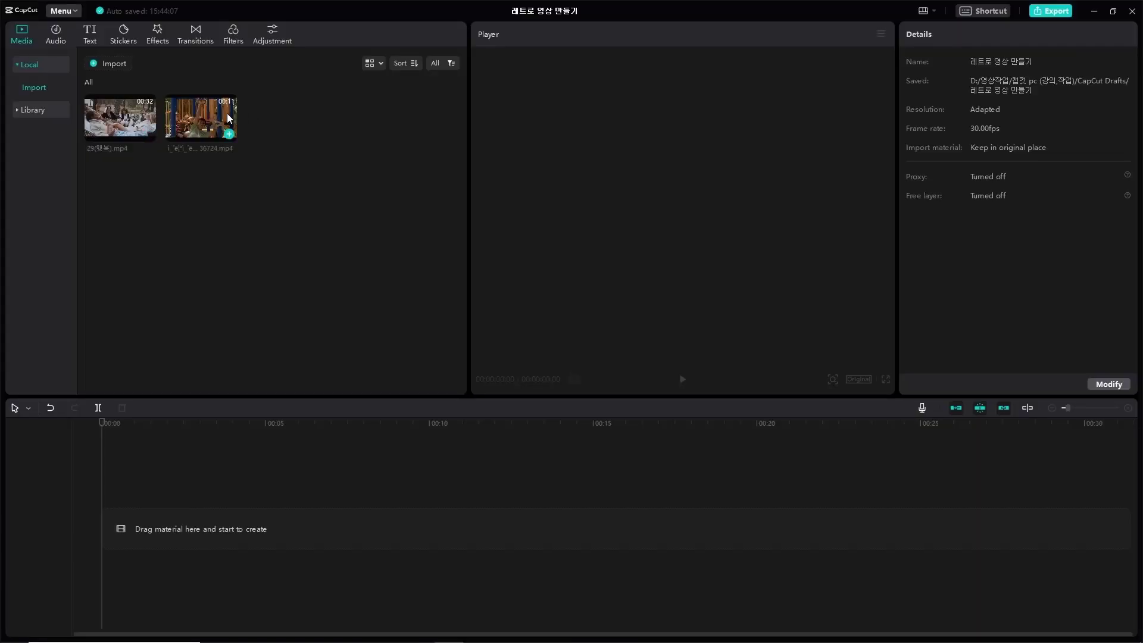
pyautogui.moveTo(227, 114); pyautogui.dragTo(101, 532)
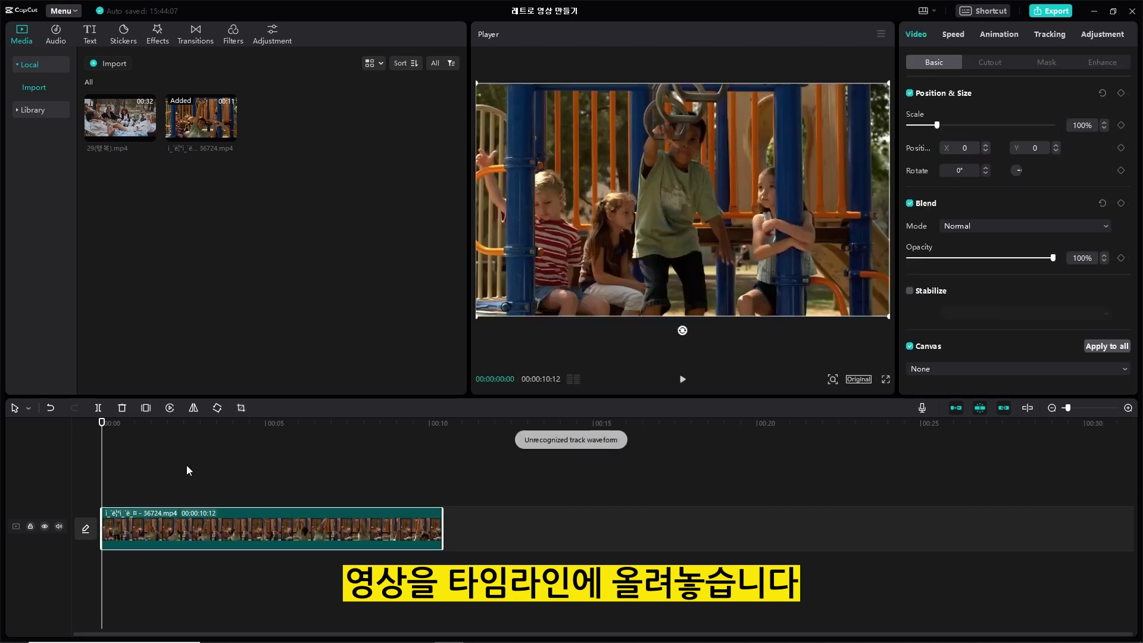
pyautogui.press('space')
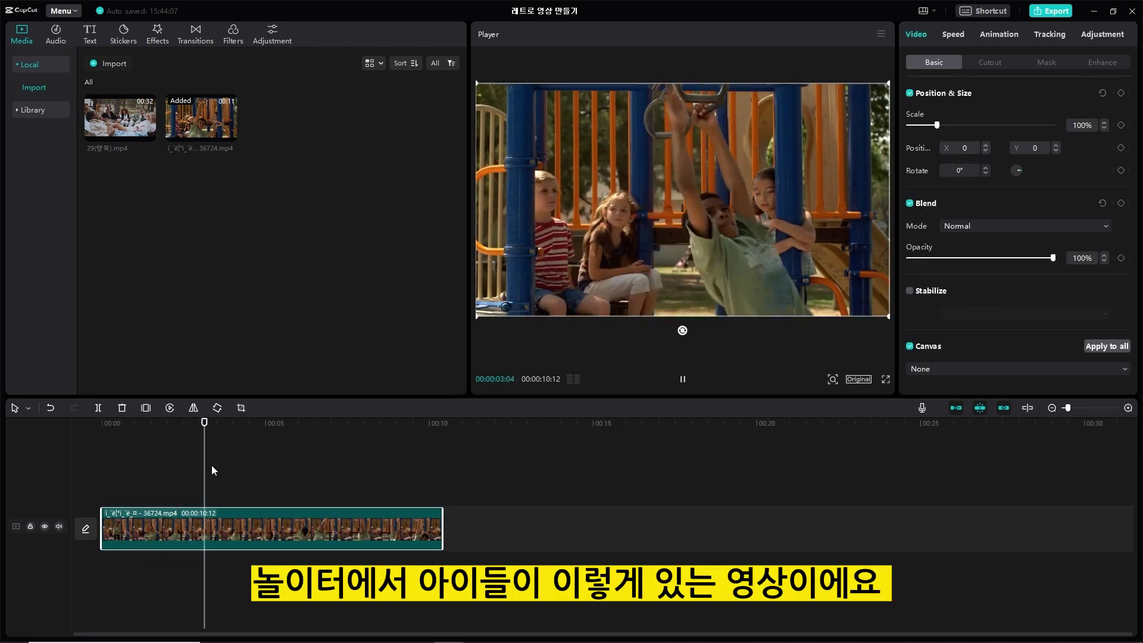
pyautogui.press('space')
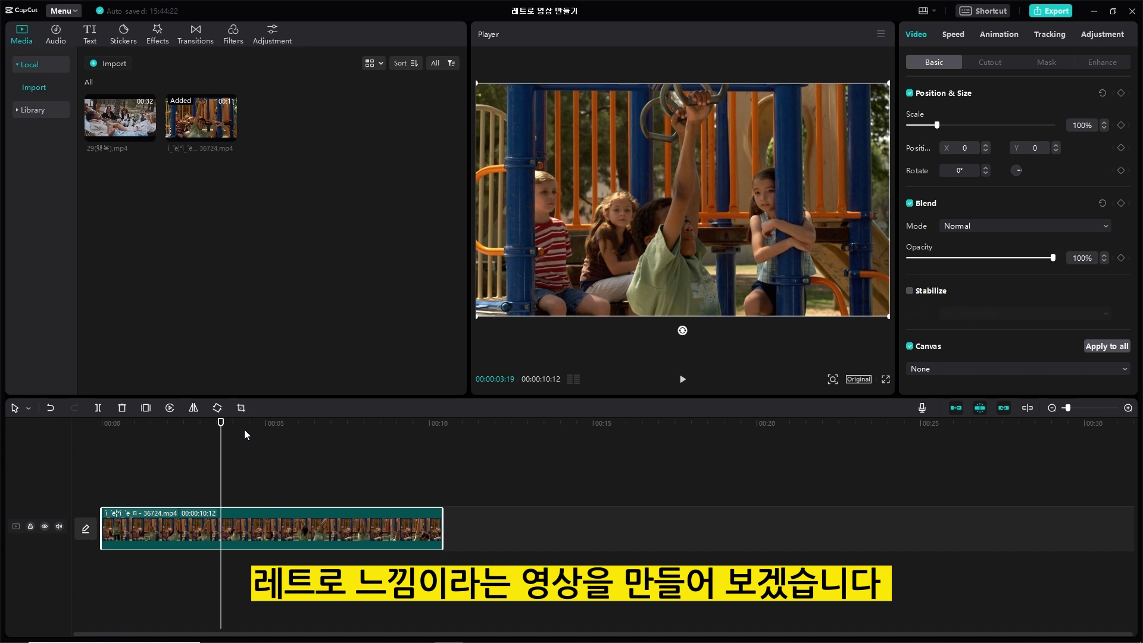
pyautogui.moveTo(224, 429)
pyautogui.mouseDown()
pyautogui.moveTo(137, 424)
pyautogui.moveTo(208, 424)
pyautogui.mouseUp()
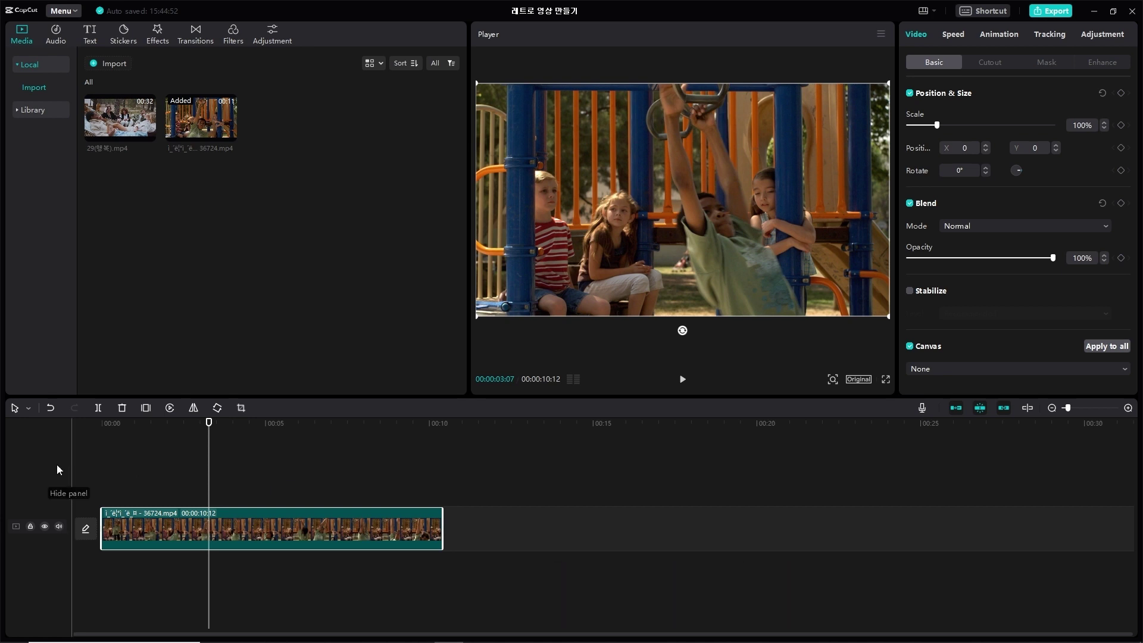
# Crop the playground clip to a 4:3 ratio.
pyautogui.click(451, 452)
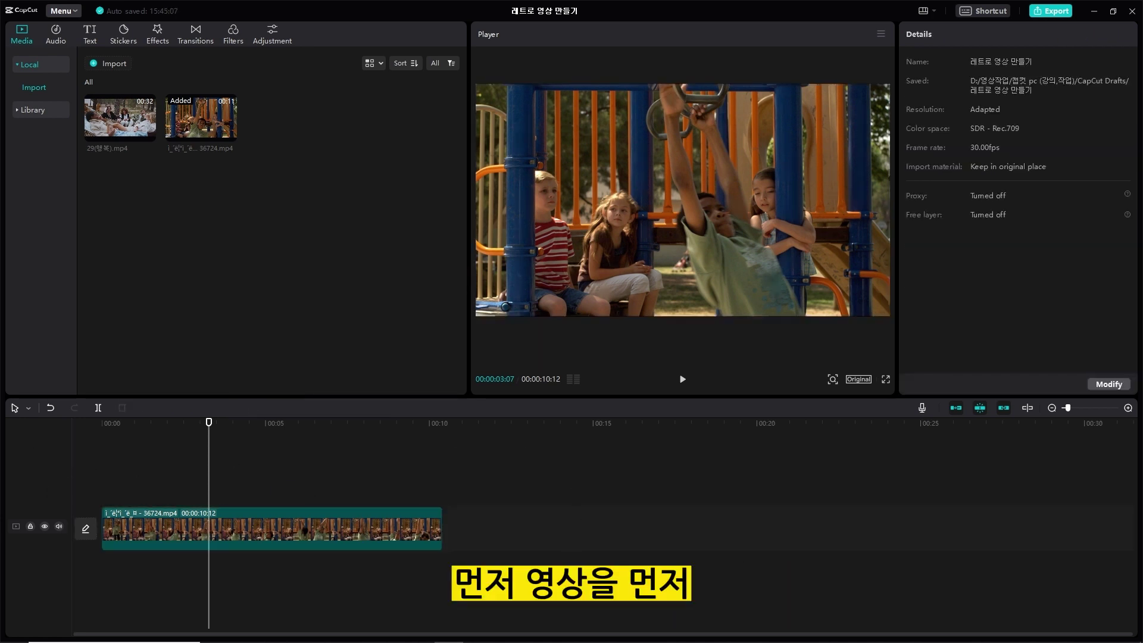
pyautogui.click(277, 523)
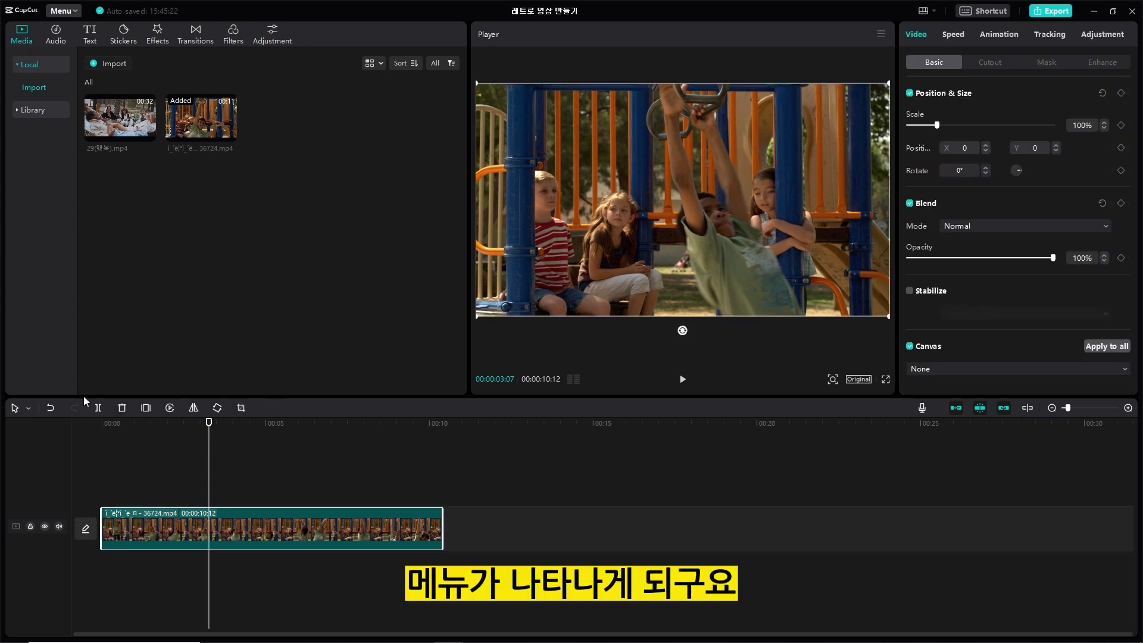
pyautogui.click(241, 409)
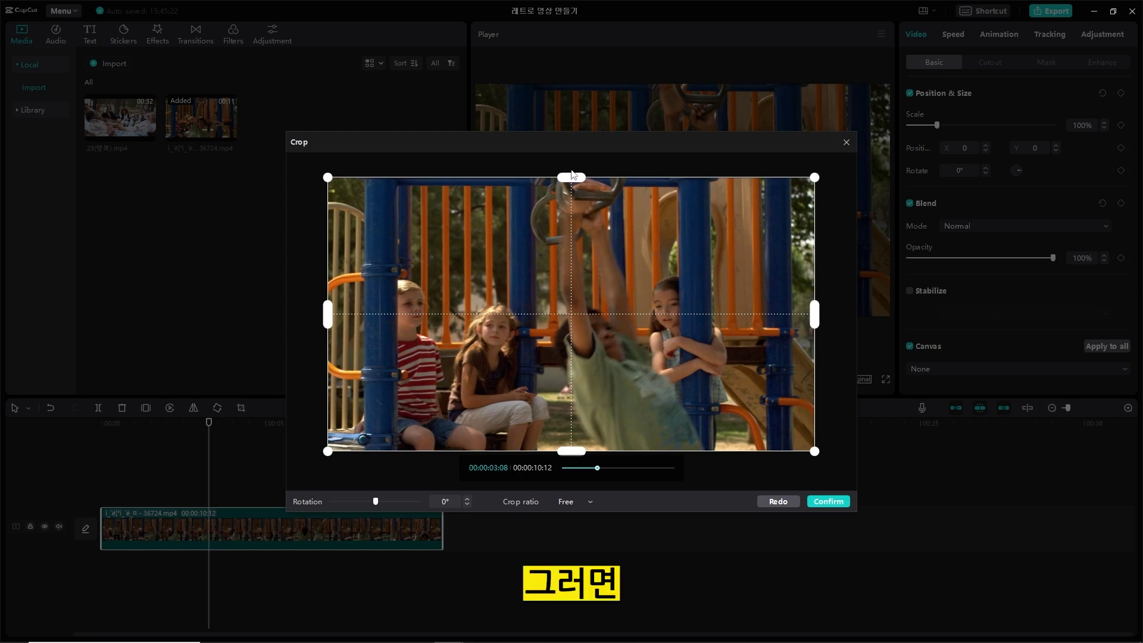
pyautogui.moveTo(573, 179); pyautogui.dragTo(580, 154)
pyautogui.moveTo(575, 455)
pyautogui.mouseDown()
pyautogui.moveTo(576, 378)
pyautogui.moveTo(581, 474)
pyautogui.mouseUp()
pyautogui.moveTo(328, 315); pyautogui.dragTo(276, 331)
pyautogui.moveTo(815, 316); pyautogui.dragTo(849, 341)
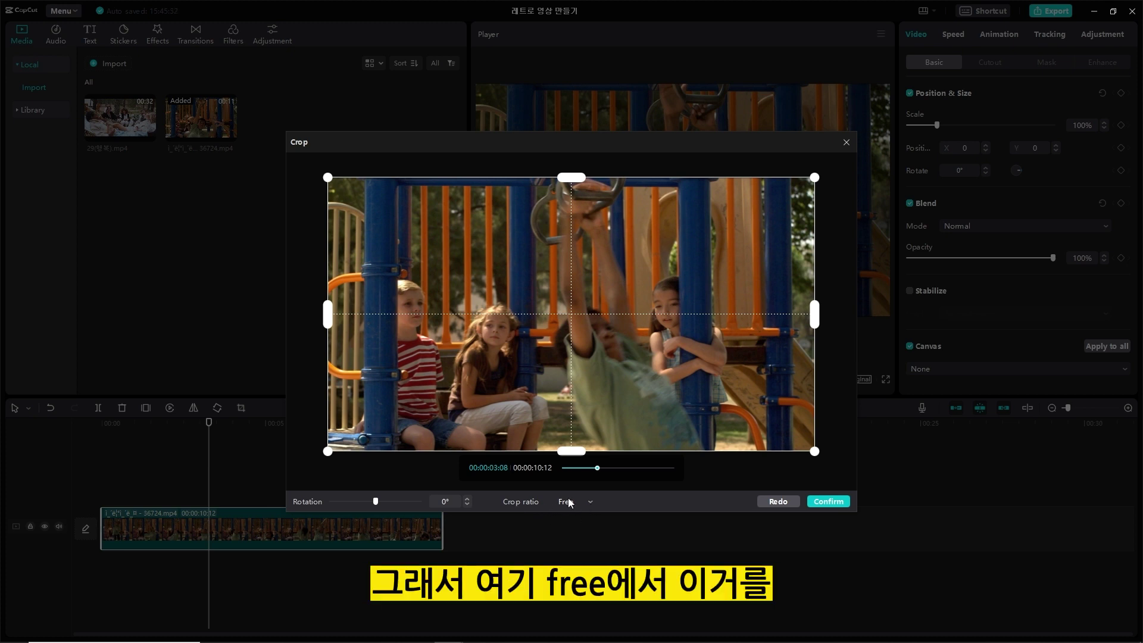
pyautogui.click(589, 501)
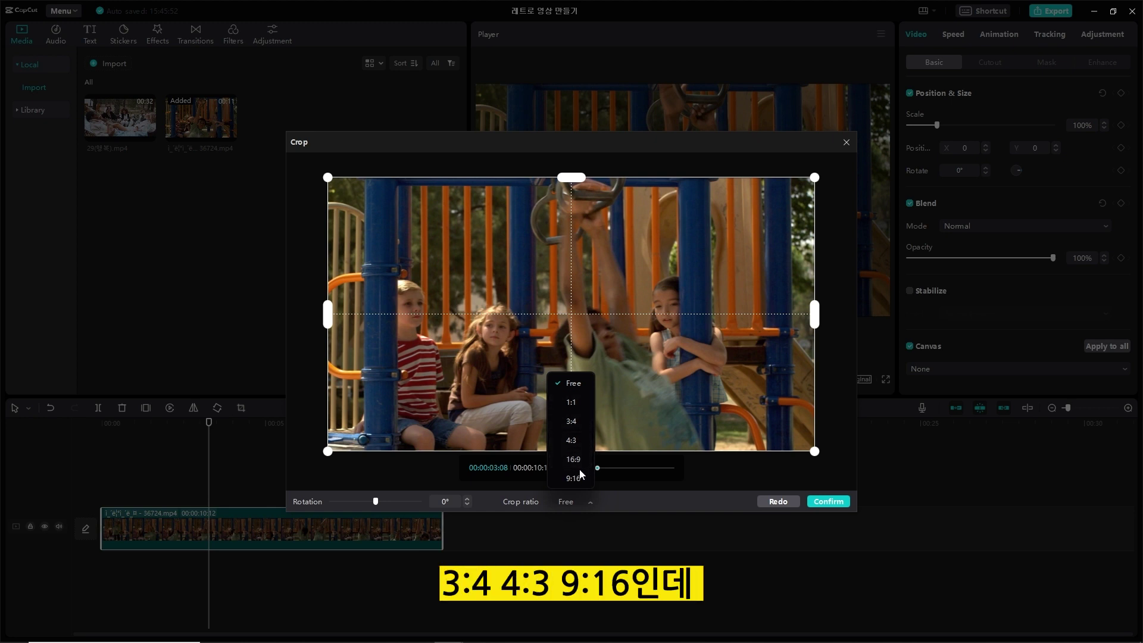
pyautogui.click(582, 441)
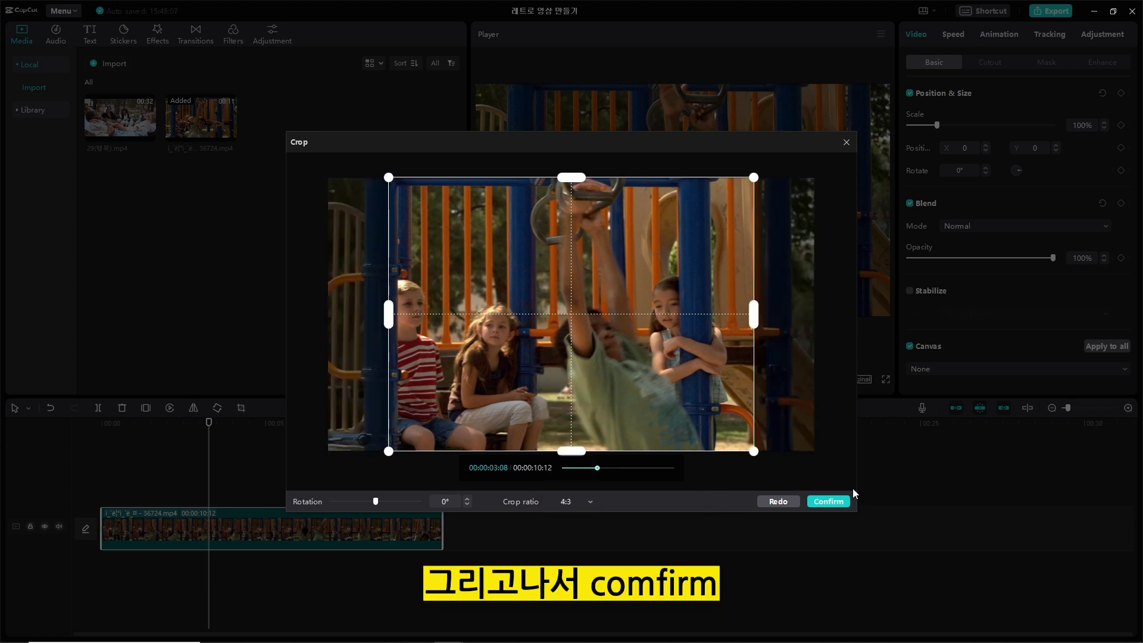
pyautogui.click(829, 502)
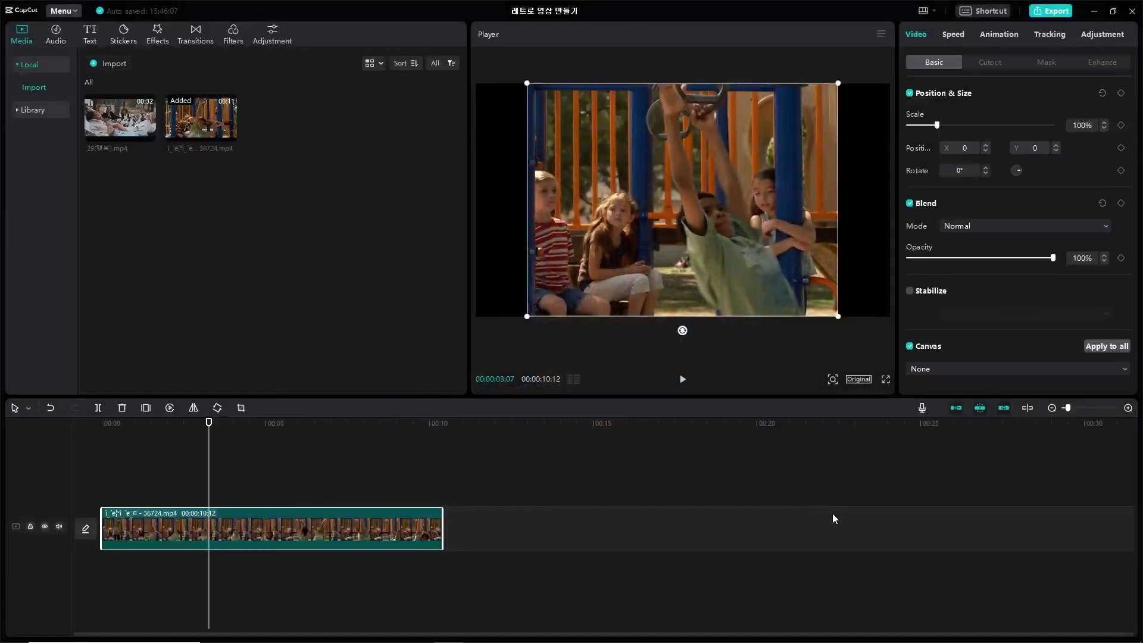
# Play back part of the cropped playground clip to check its framing.
pyautogui.moveTo(213, 422); pyautogui.dragTo(179, 423)
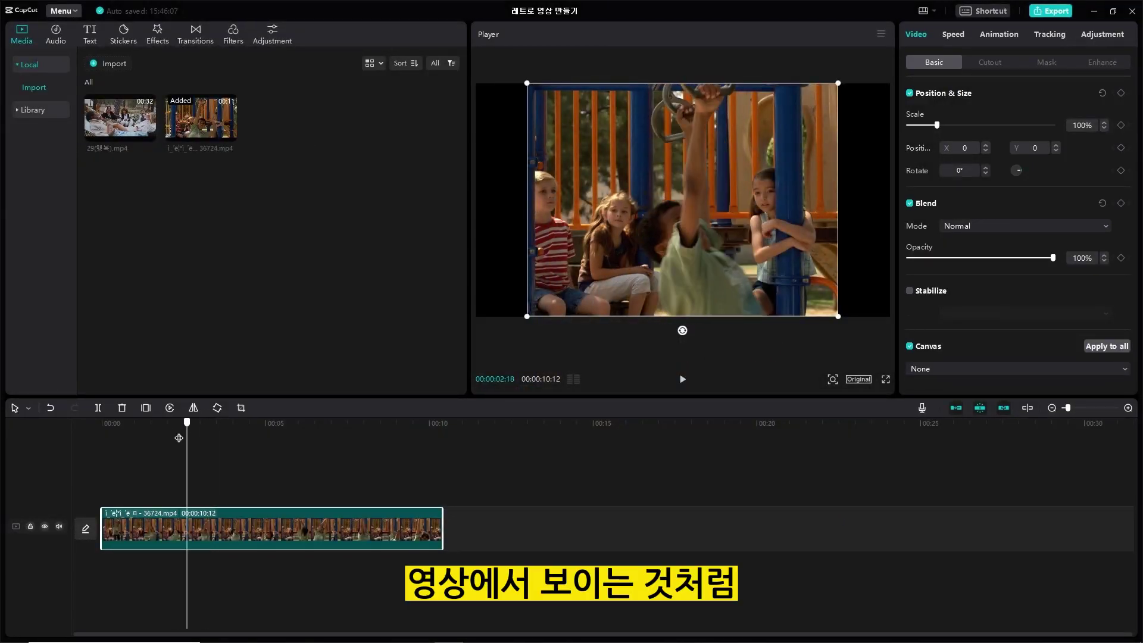
pyautogui.click(213, 452)
pyautogui.press('space')
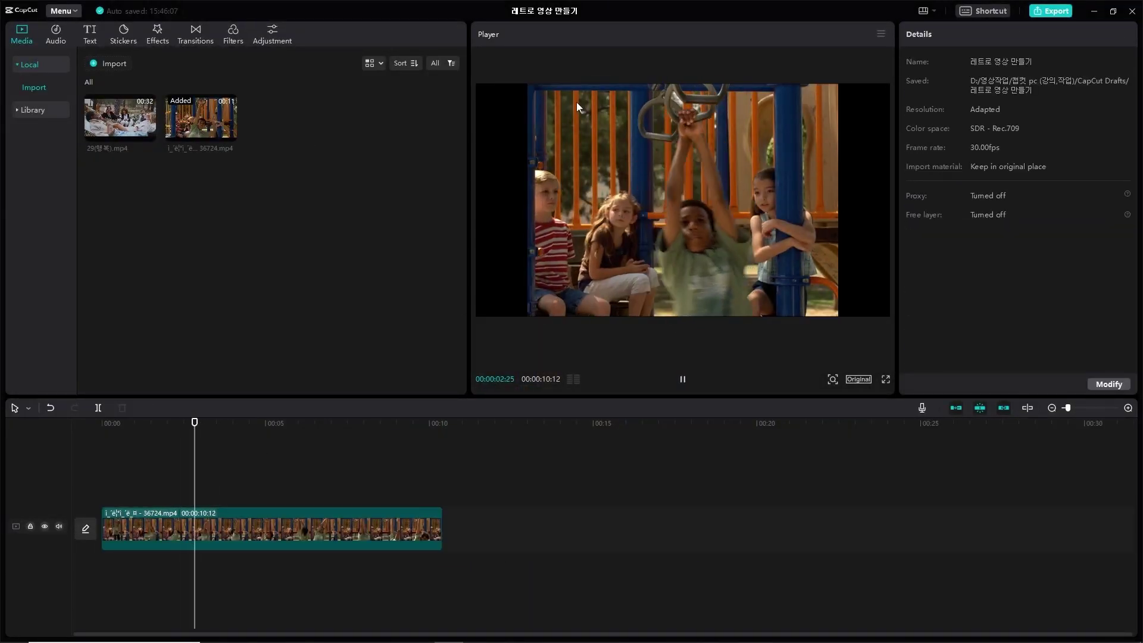
pyautogui.press('space')
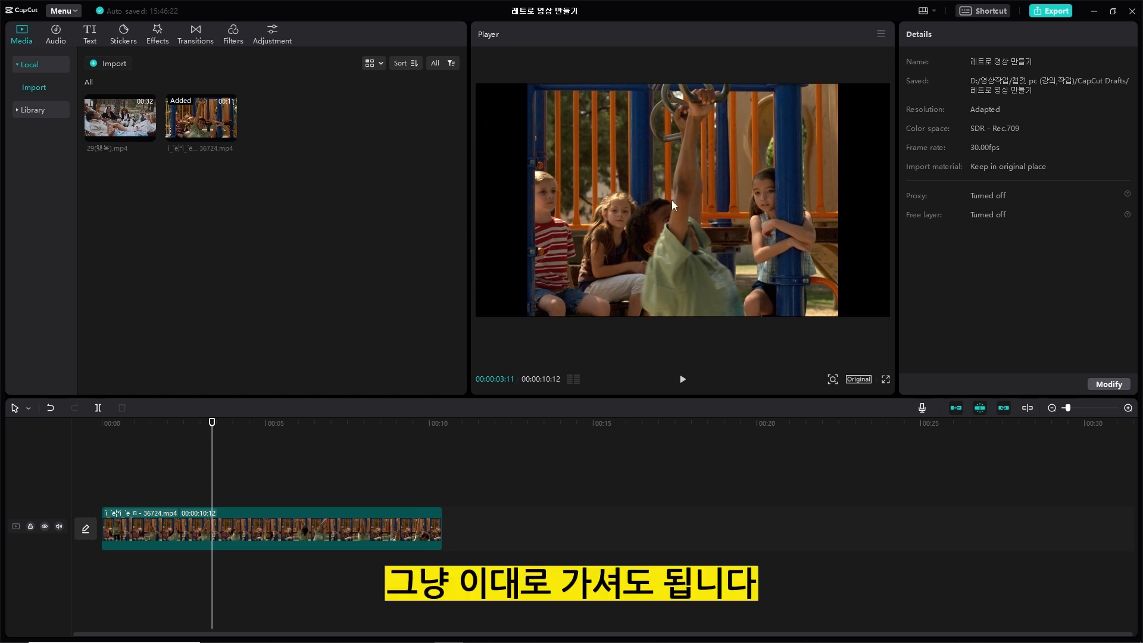
pyautogui.press('space')
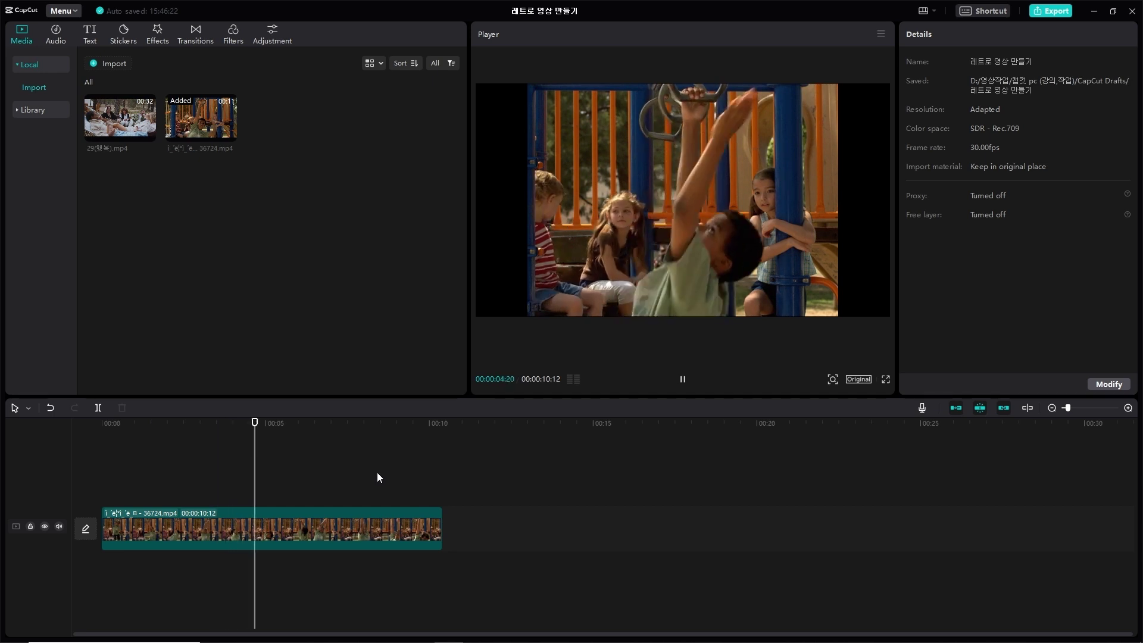
pyautogui.press('space')
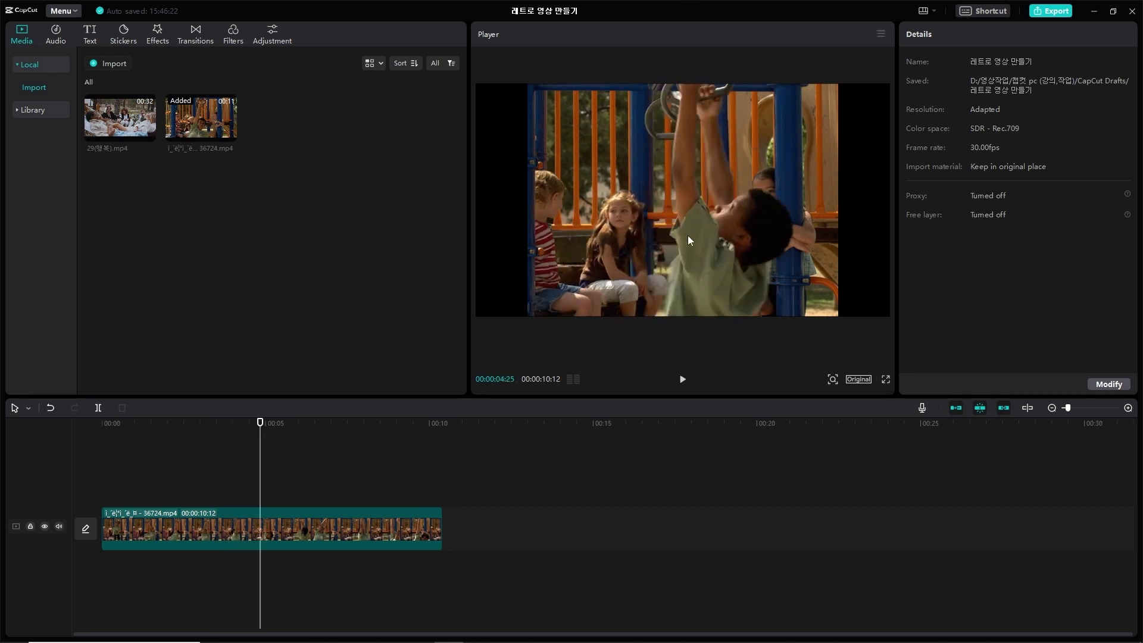
# Preview Retro video effects on the clip from its start, including DV Tape, Retro DV 1, Retro DV 2, Retro DV 3, Slide Show and Interlacing.
pyautogui.press('Home')
pyautogui.click(158, 33)
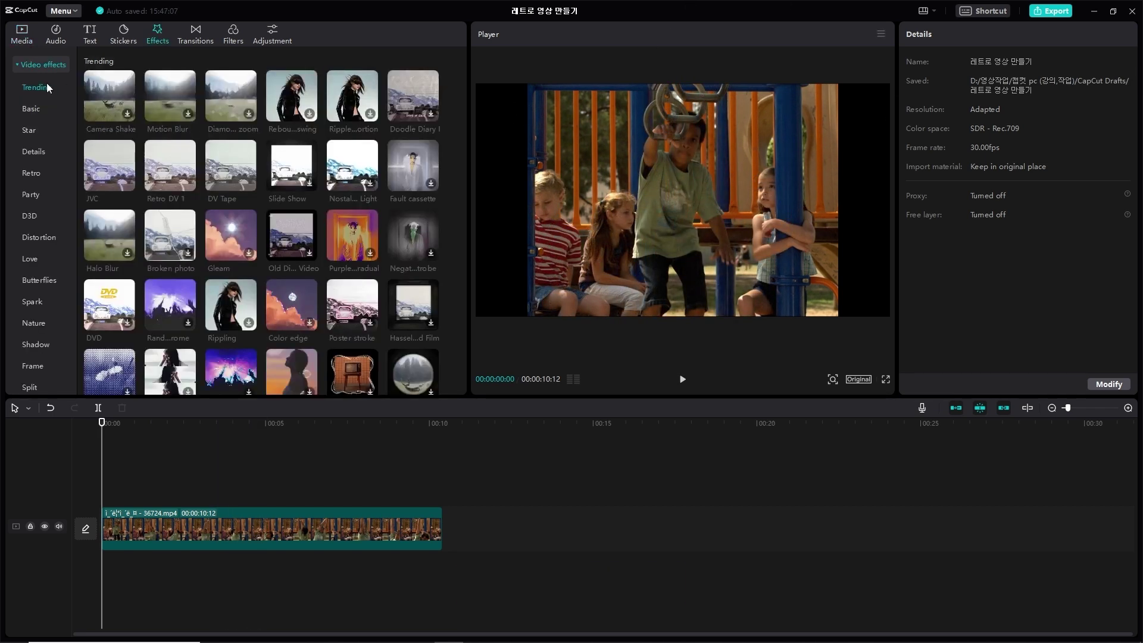
pyautogui.click(46, 66)
pyautogui.click(48, 67)
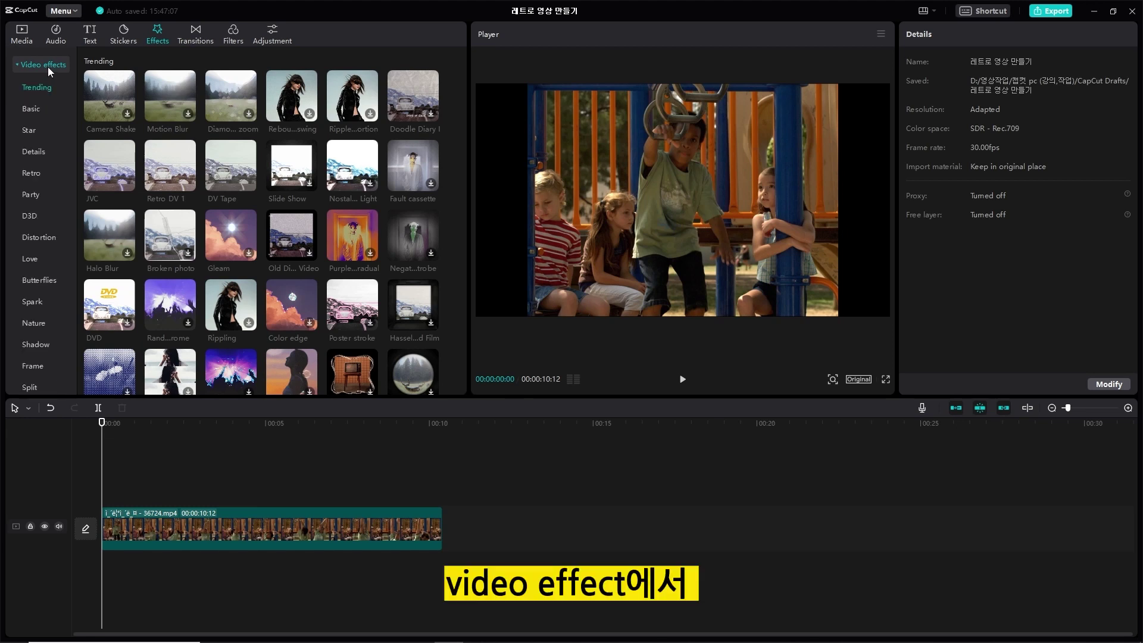
pyautogui.click(33, 175)
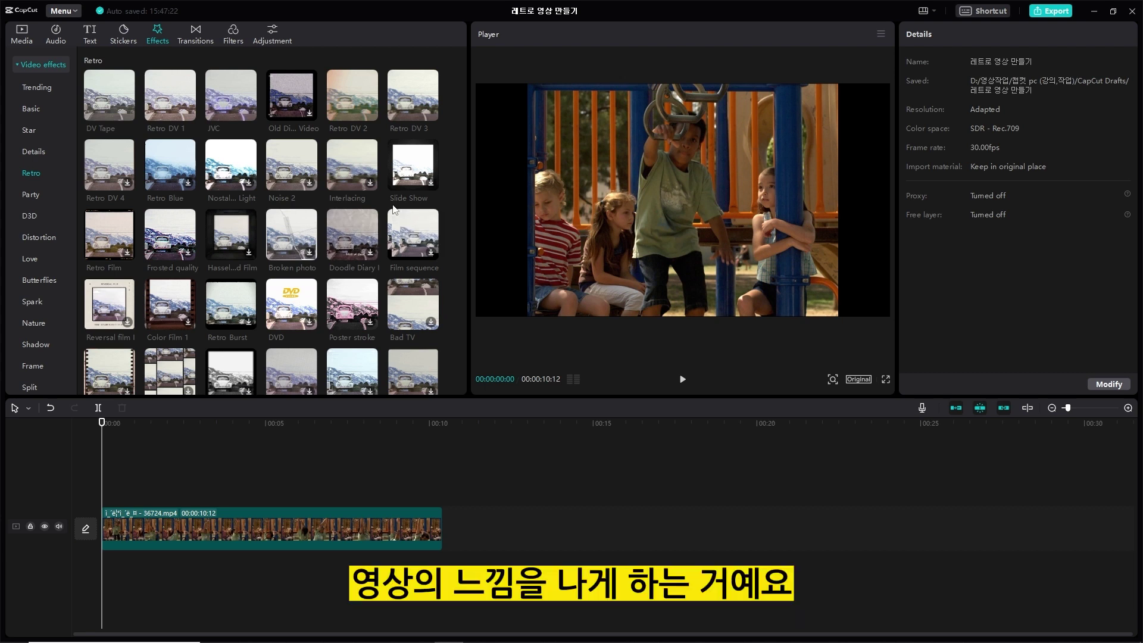
pyautogui.click(113, 98)
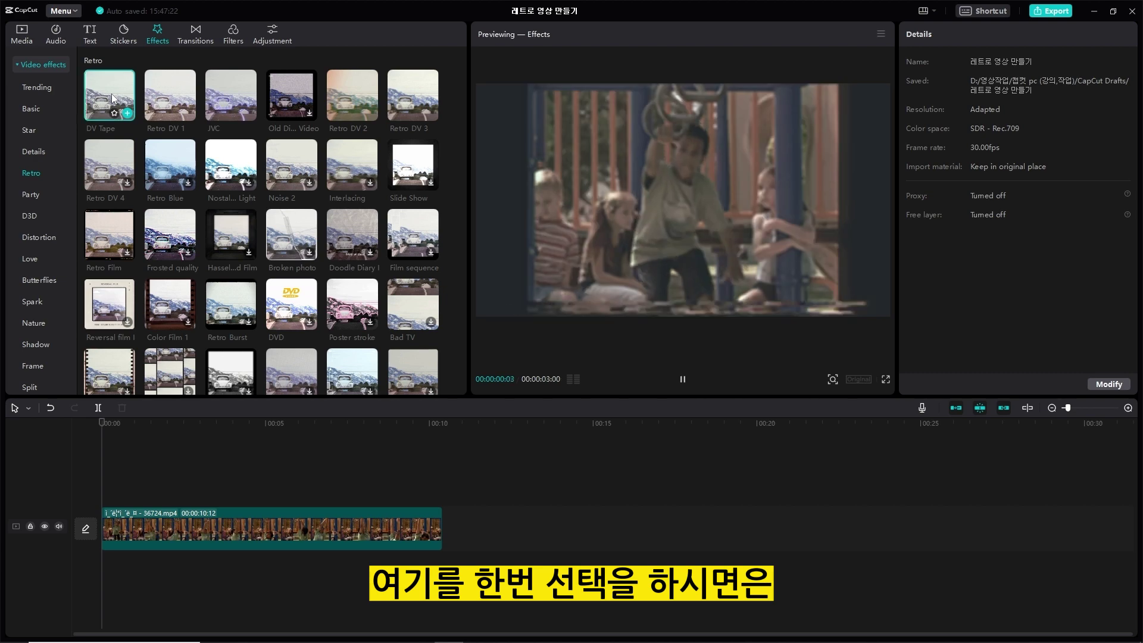
pyautogui.click(179, 91)
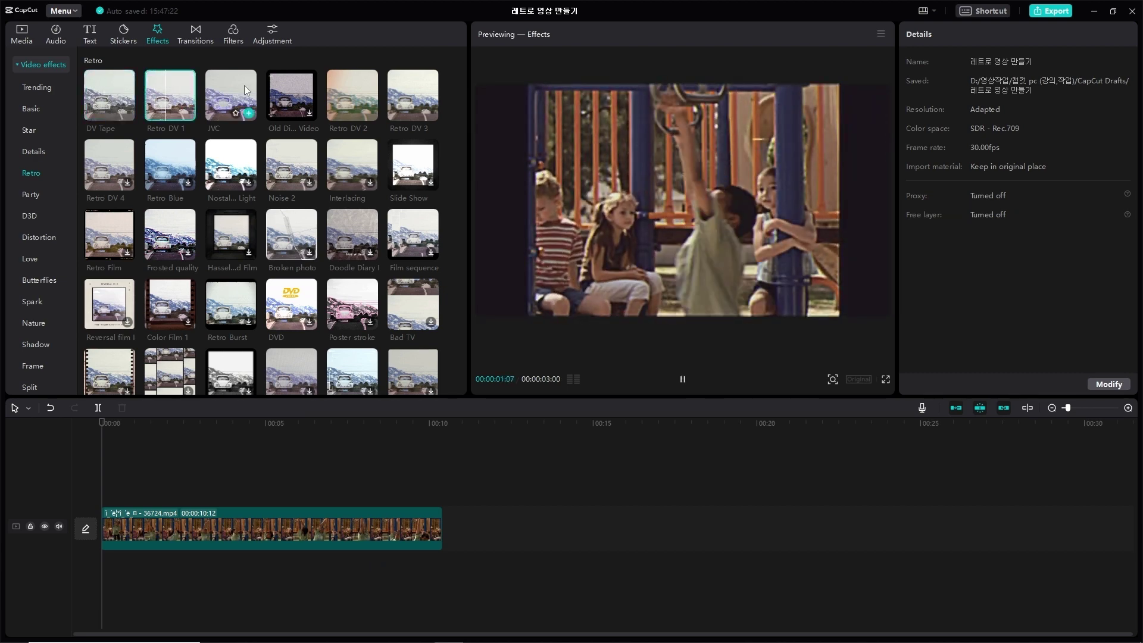
pyautogui.click(300, 94)
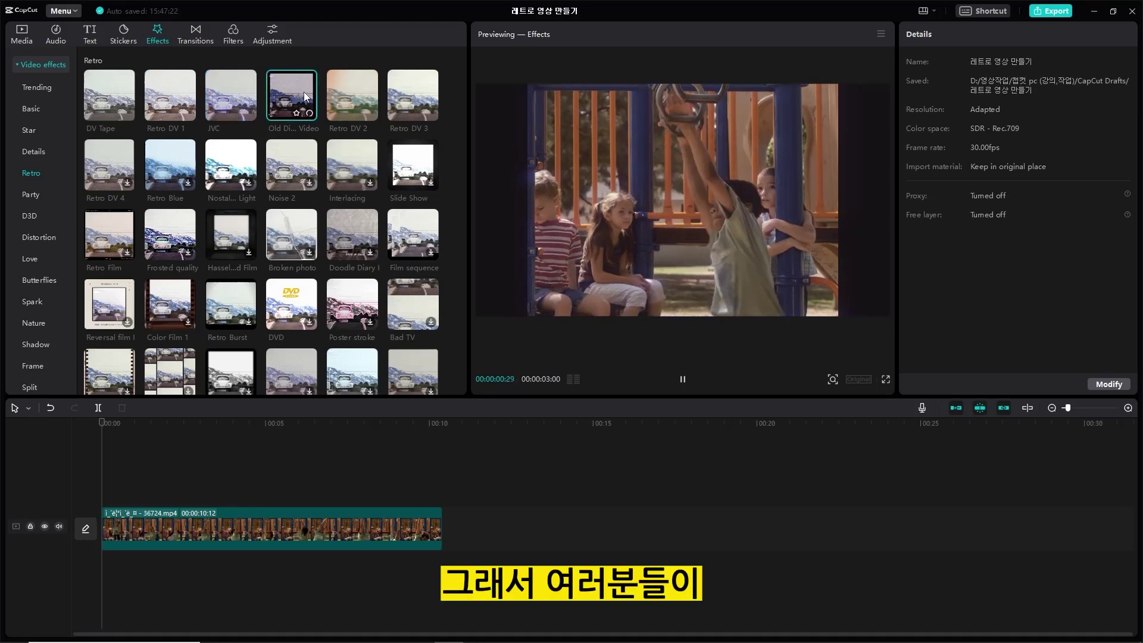
pyautogui.click(355, 89)
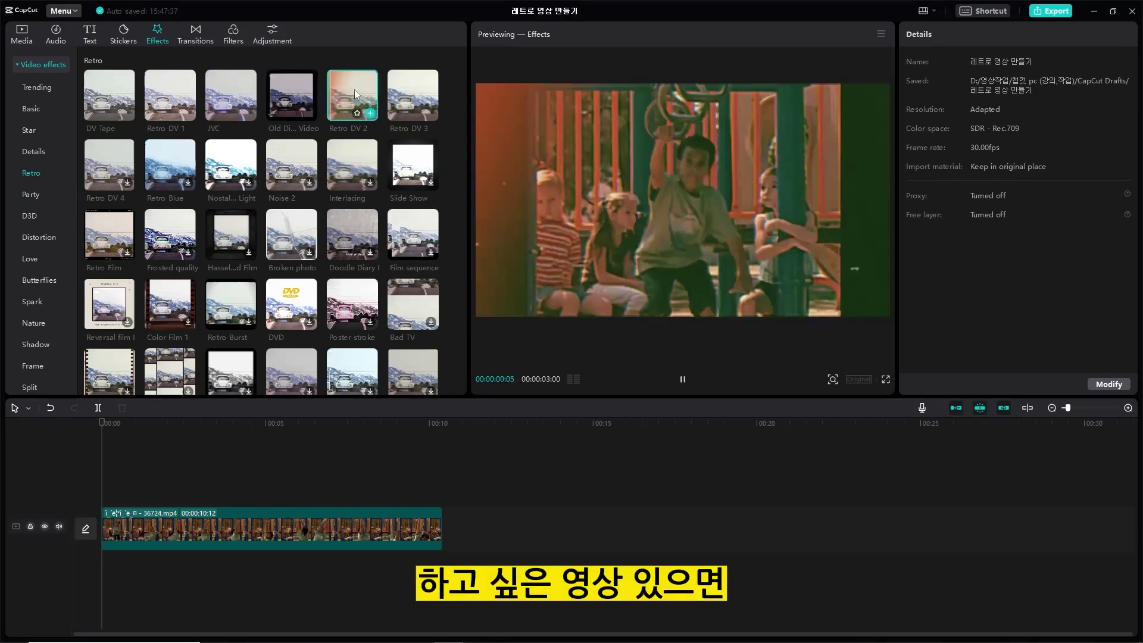
pyautogui.click(412, 94)
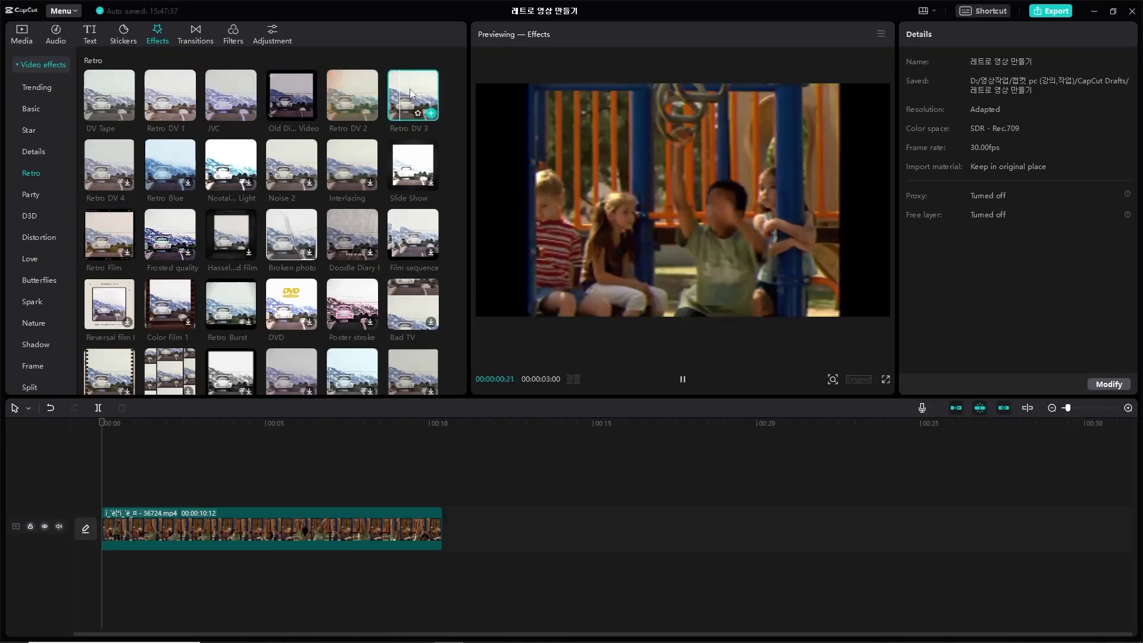
pyautogui.click(427, 161)
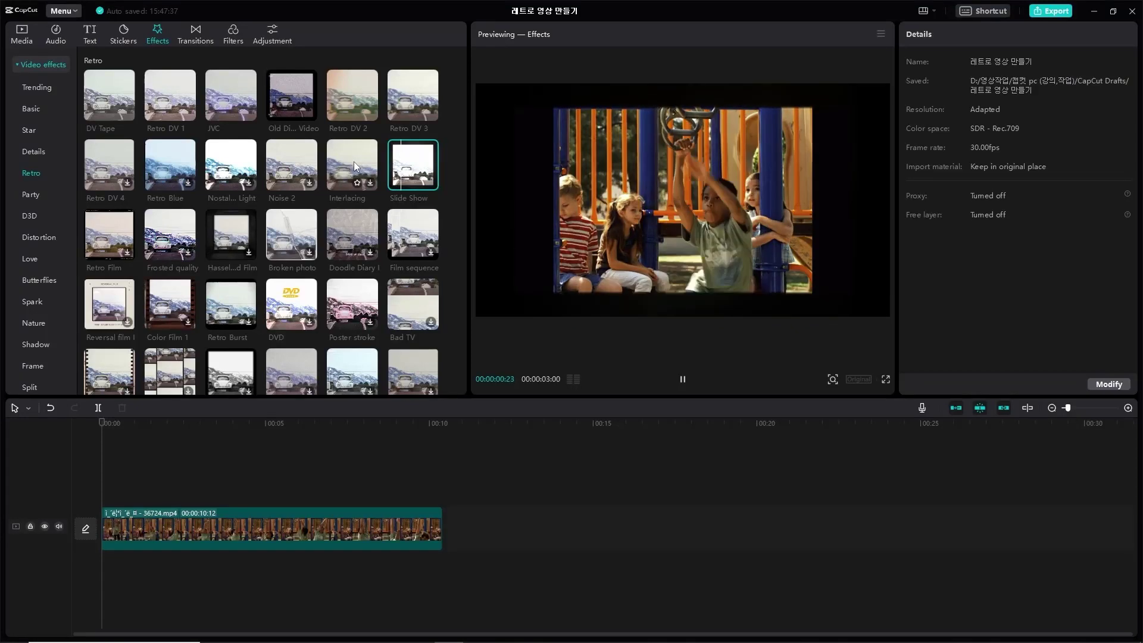
pyautogui.click(353, 162)
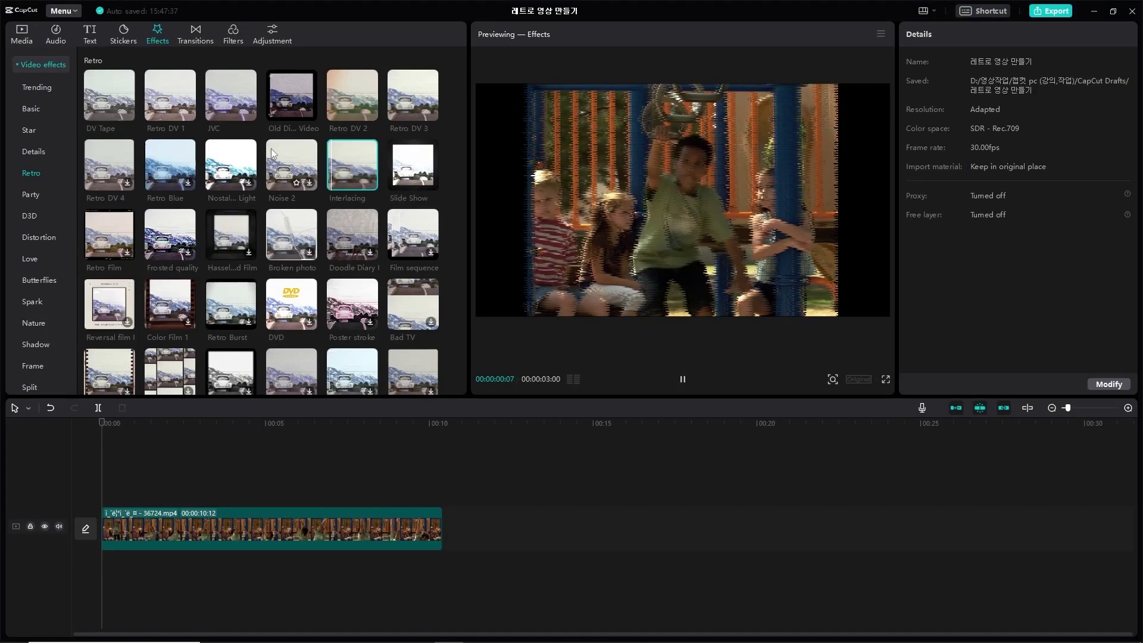
pyautogui.click(117, 110)
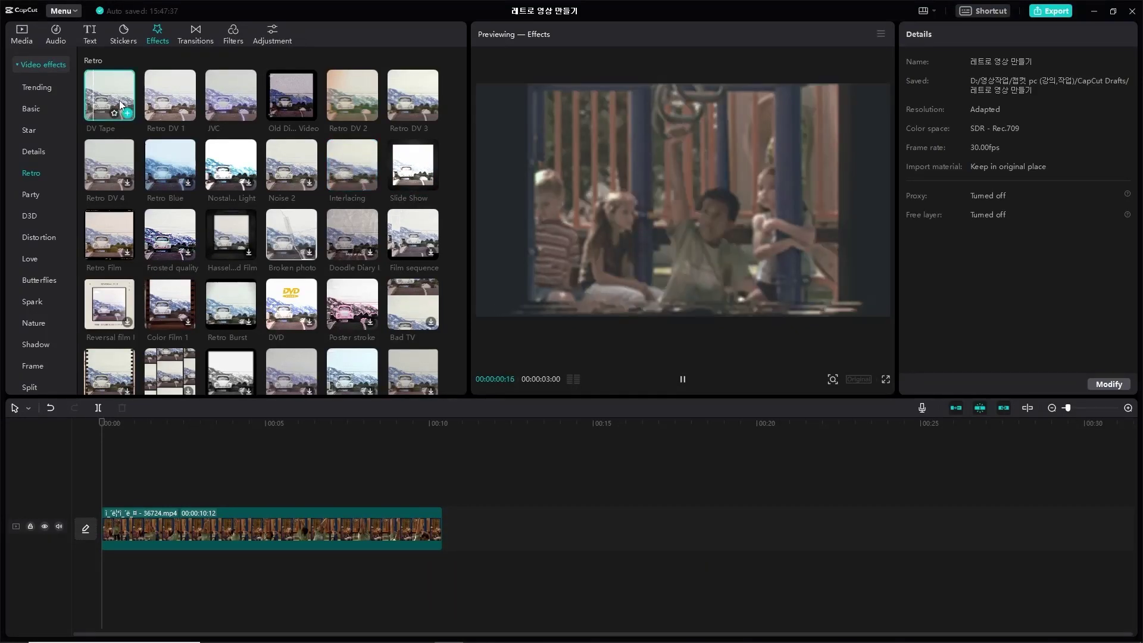
# Apply the Retro DV 1 video effect to the playground clip on the timeline.
pyautogui.click(186, 105)
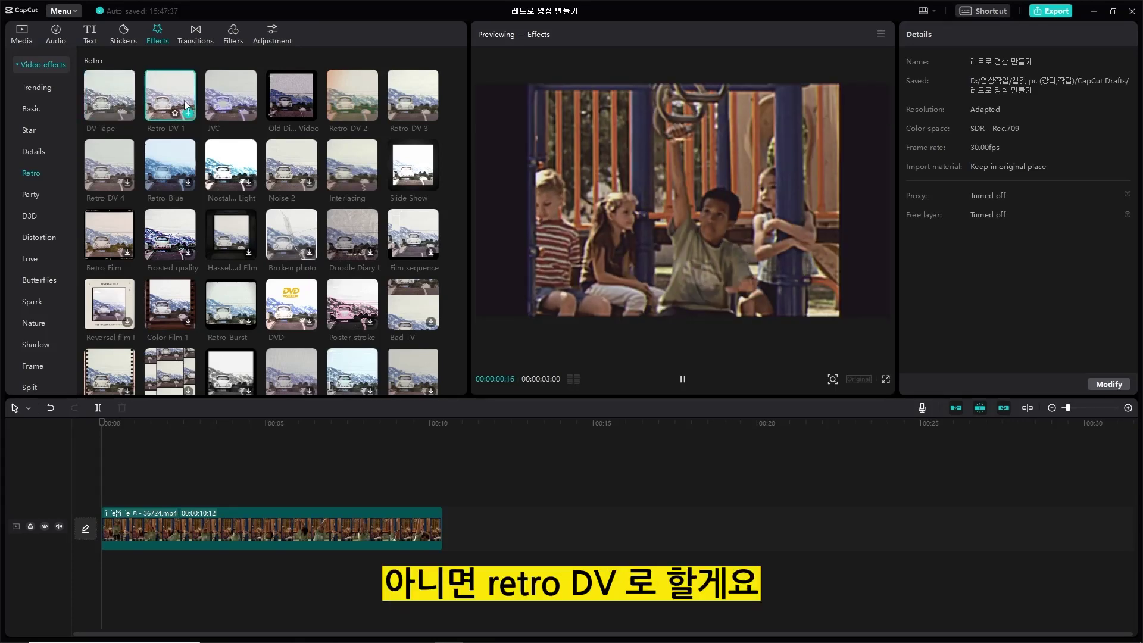
pyautogui.moveTo(186, 105); pyautogui.dragTo(238, 528)
pyautogui.click(247, 470)
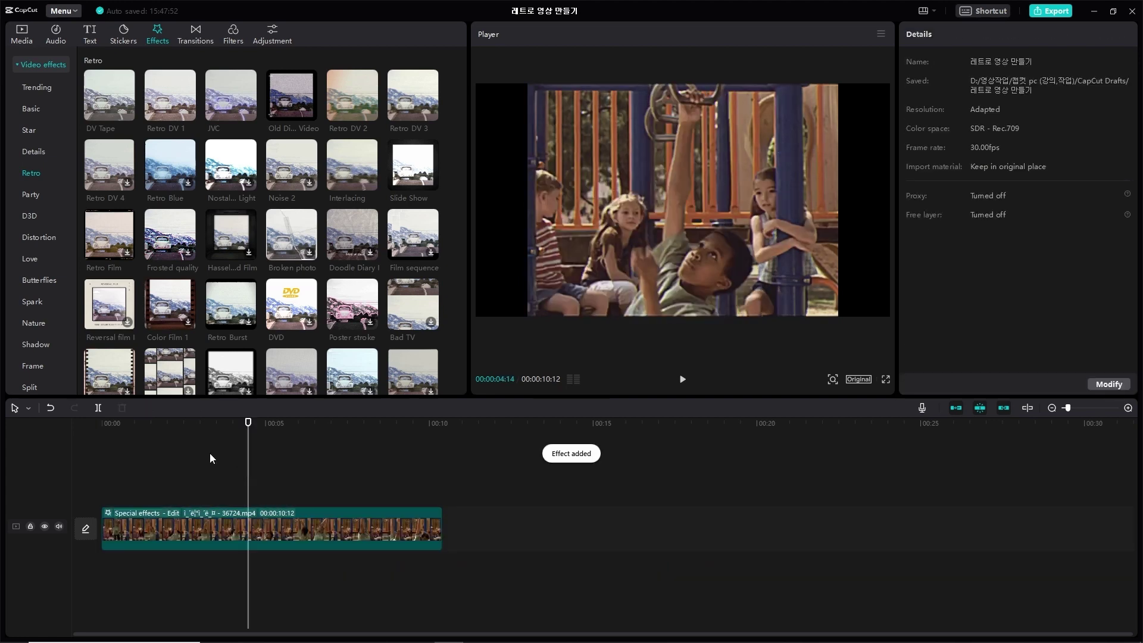
# Play the clip with its retro effect from the beginning, stop partway and return the playhead to the start.
pyautogui.press('Home')
pyautogui.press('space')
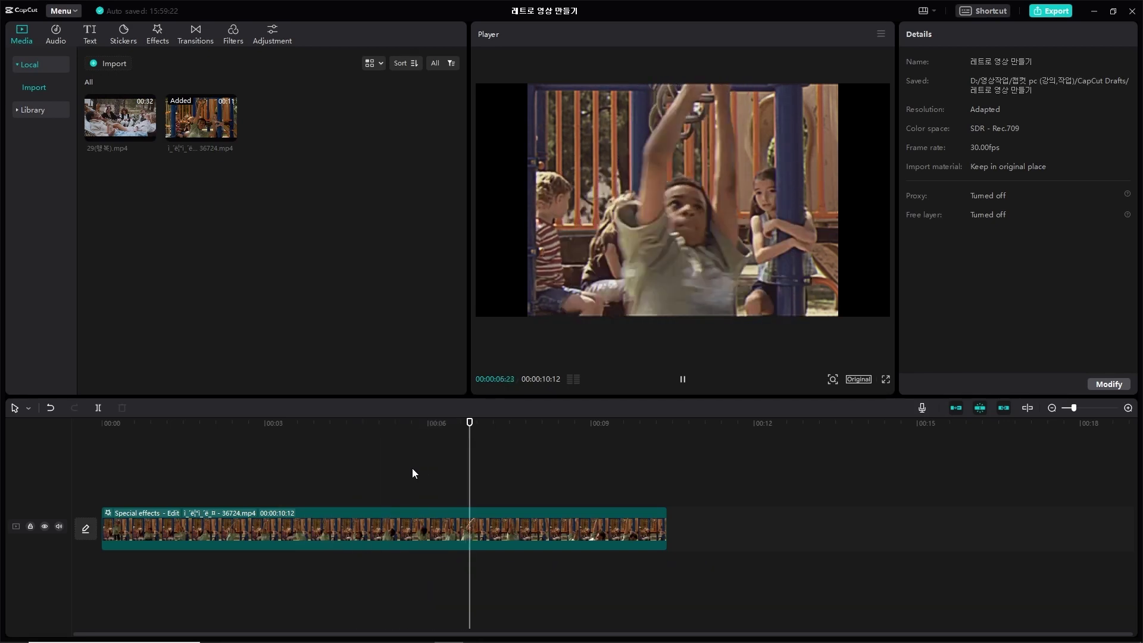
pyautogui.press('space')
pyautogui.moveTo(480, 423); pyautogui.dragTo(101, 480)
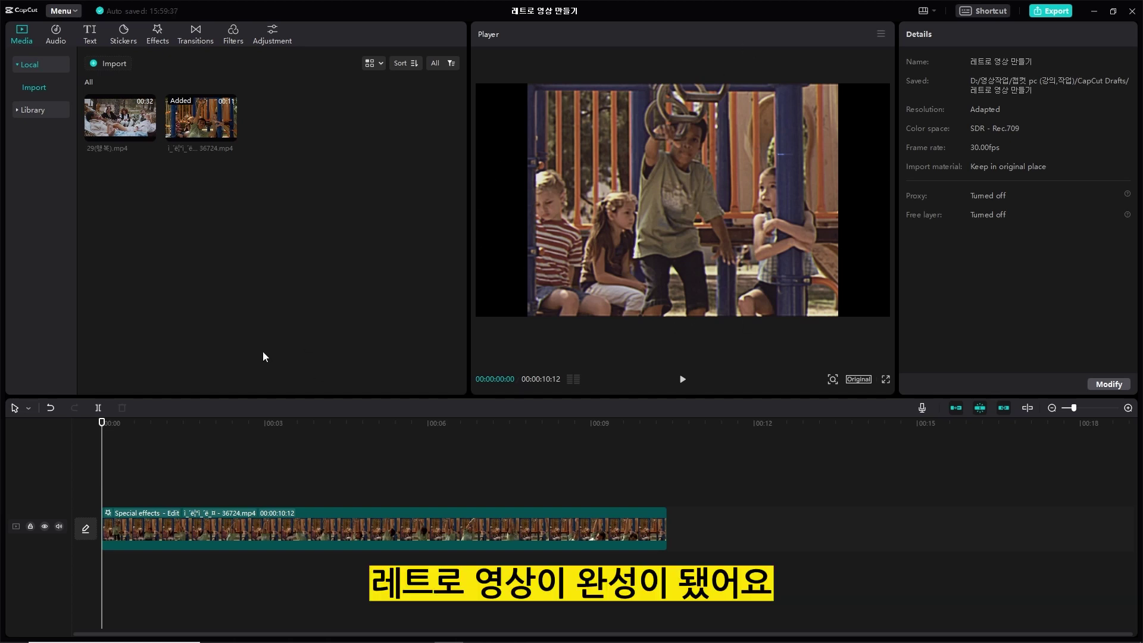
# Preview the other imported video, showing friends around a hammock, without adding it to the timeline.
pyautogui.click(122, 118)
pyautogui.press('space')
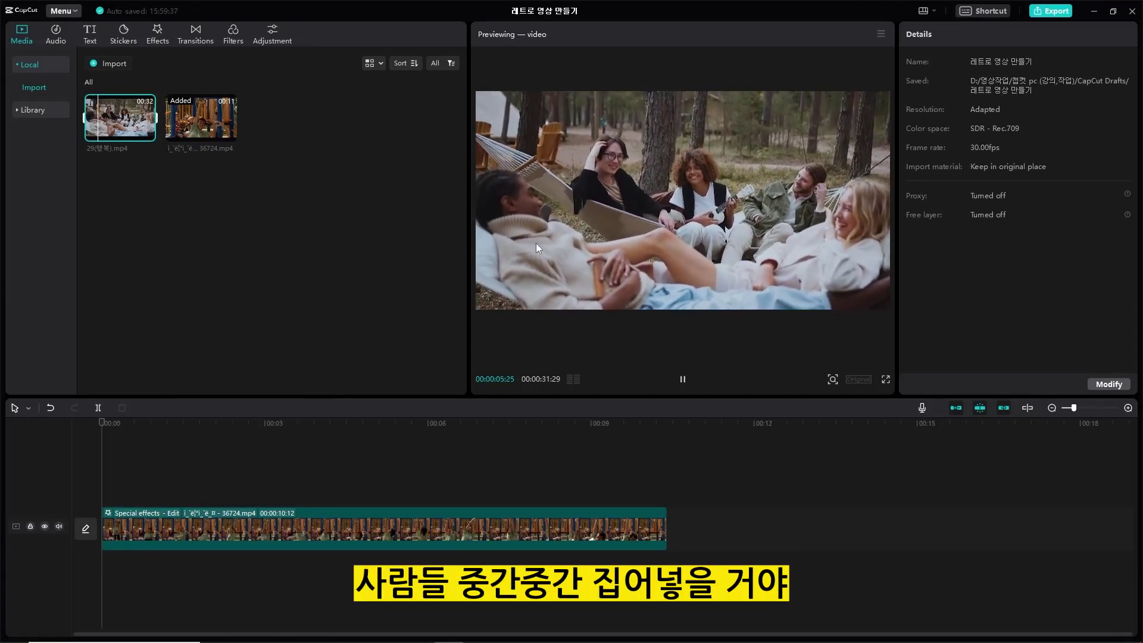
pyautogui.press('space')
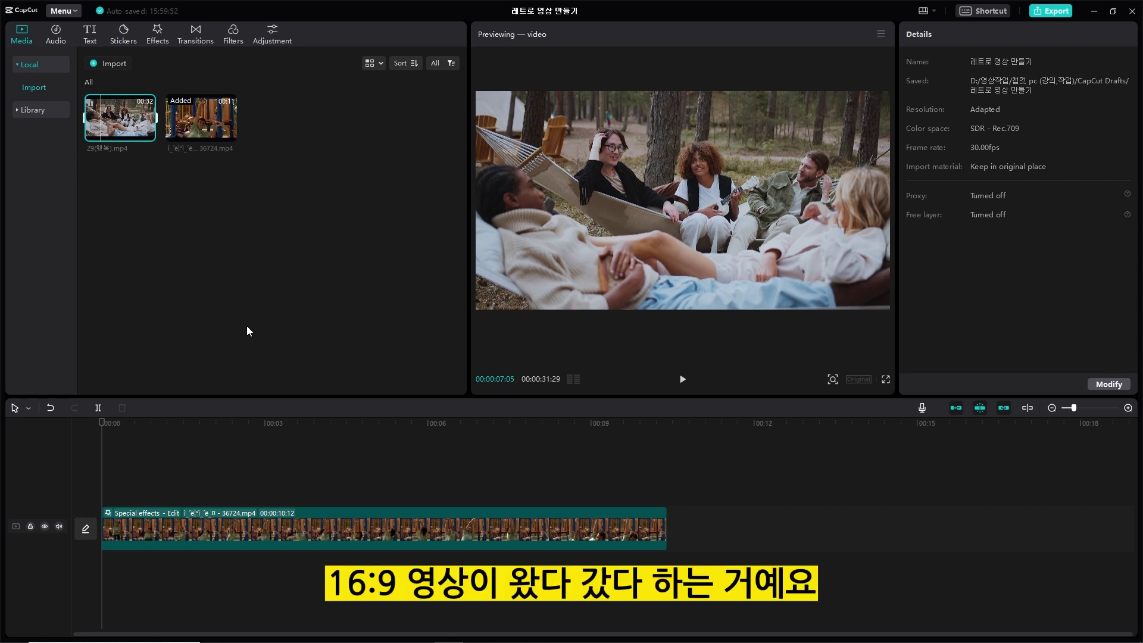
# Audition the song Jump from the music library and add it beneath the playground clip at the start of the timeline.
pyautogui.click(56, 36)
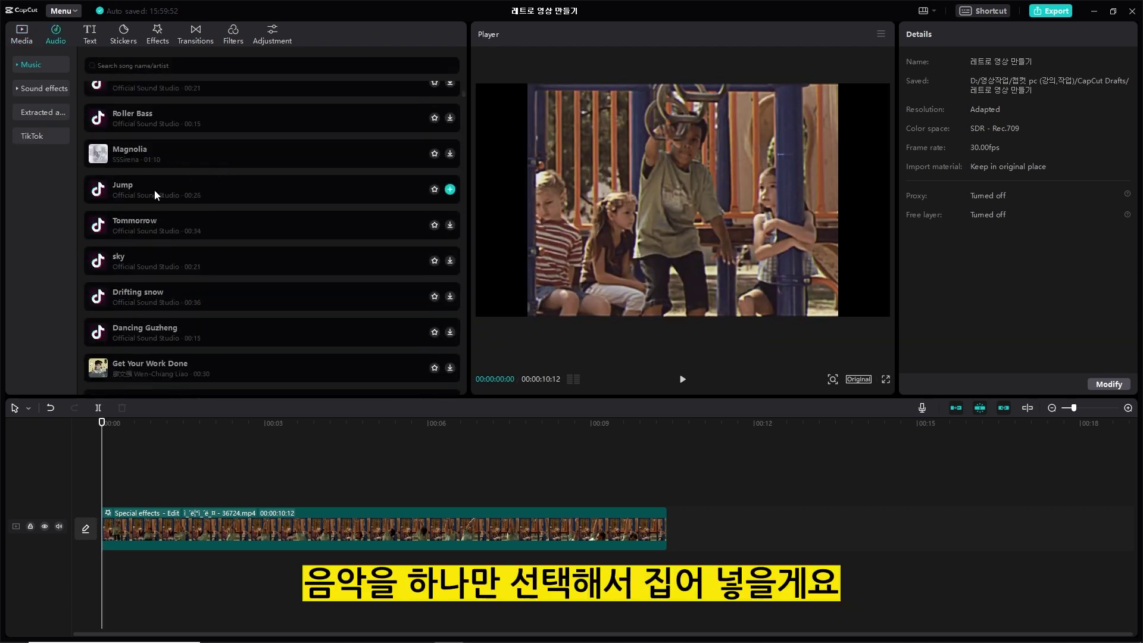
pyautogui.click(155, 191)
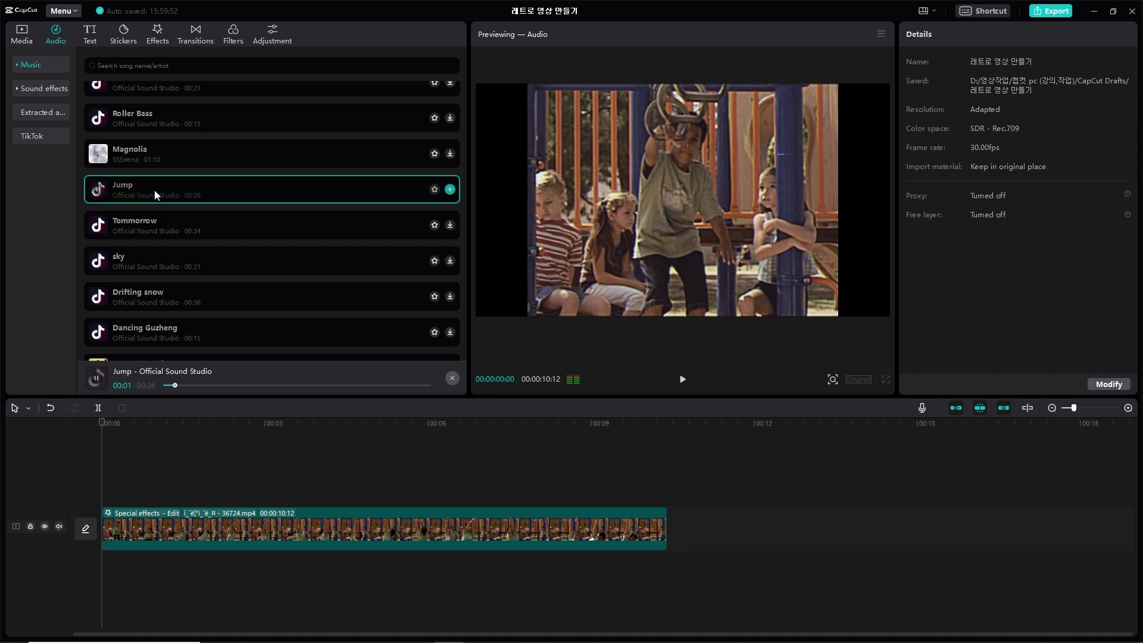
pyautogui.moveTo(154, 190); pyautogui.dragTo(102, 572)
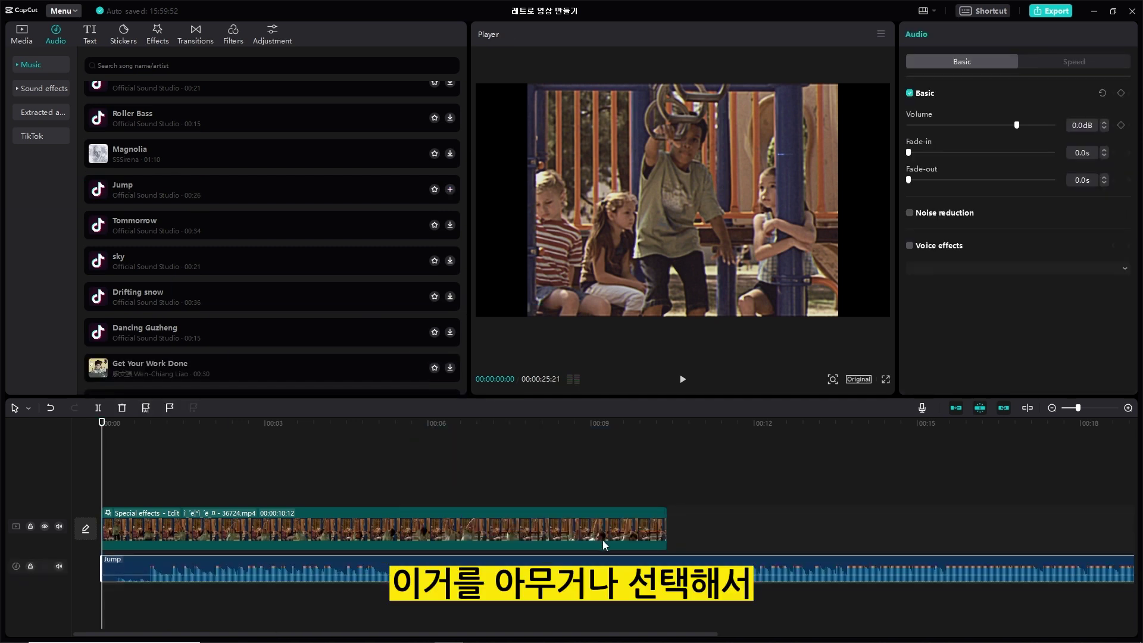
# Shorten the Jump music to end with the playground clip and set its volume to -5 dB.
pyautogui.scroll(-4, 610, 551)
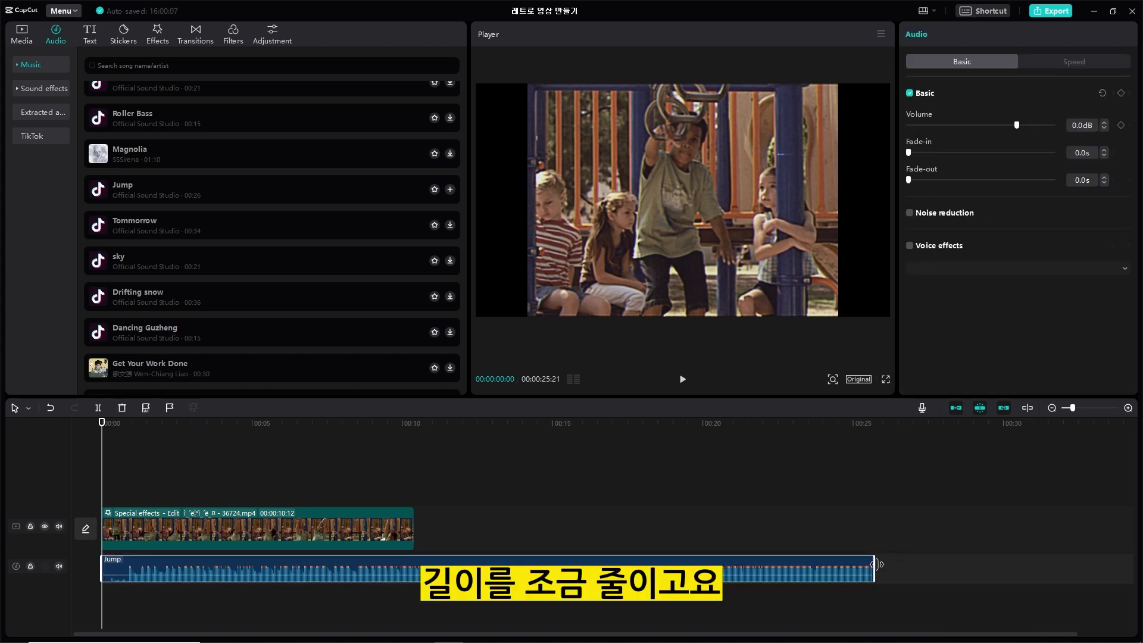
pyautogui.moveTo(874, 561); pyautogui.dragTo(415, 586)
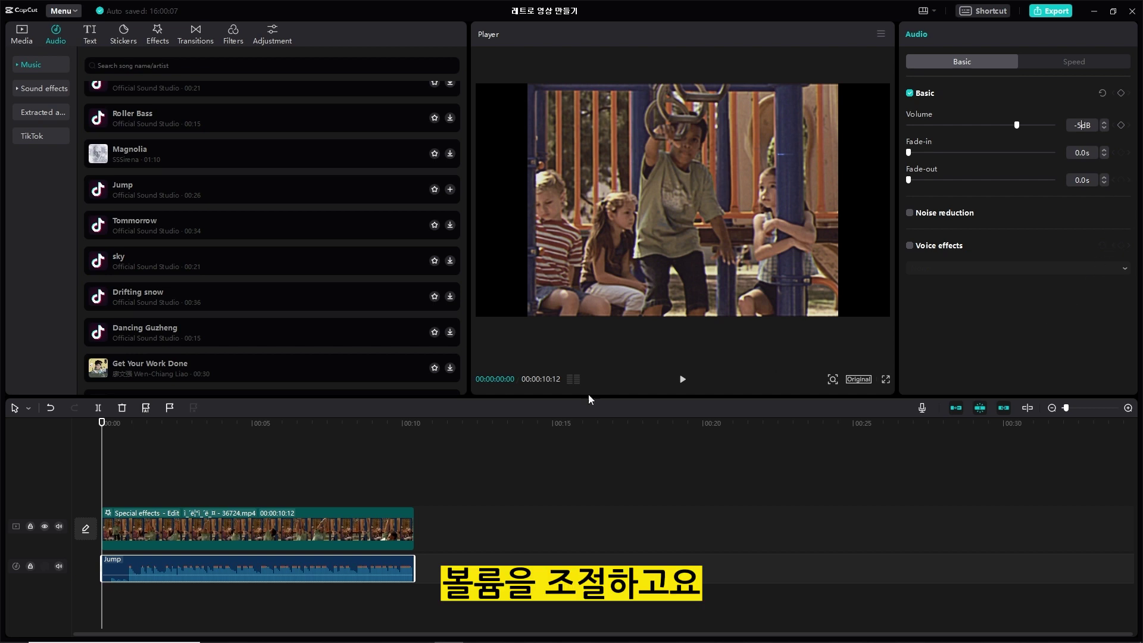
pyautogui.press('Return')
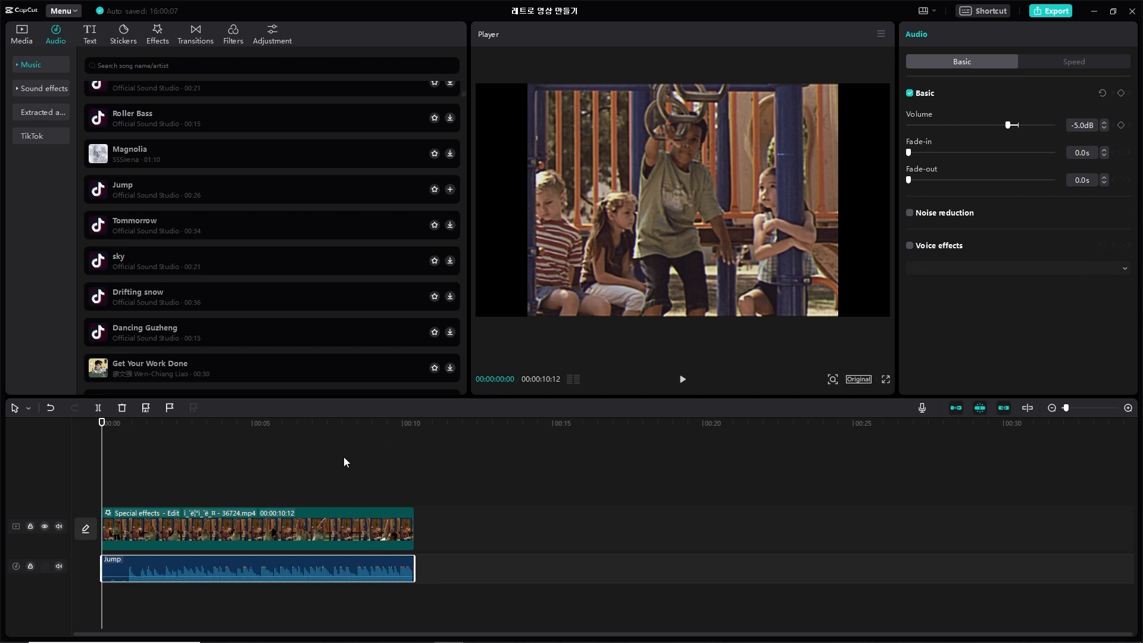
# Play the opening with the music, scrub through the timeline and set the playhead at the 2-second mark.
pyautogui.scroll(3, 391, 448)
pyautogui.press('space')
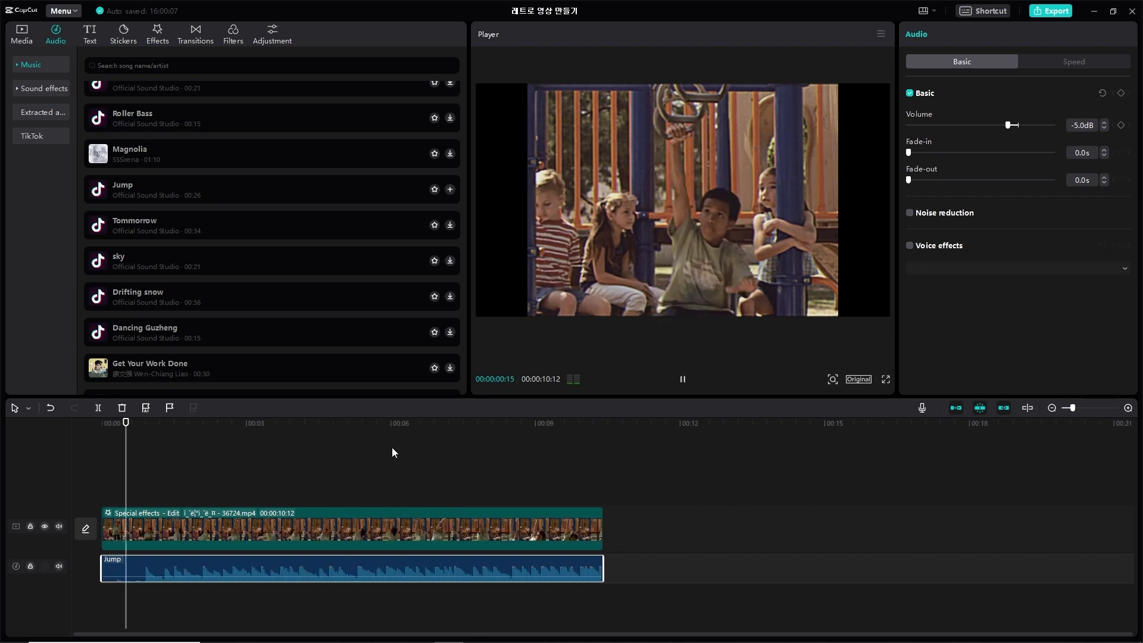
pyautogui.press('space')
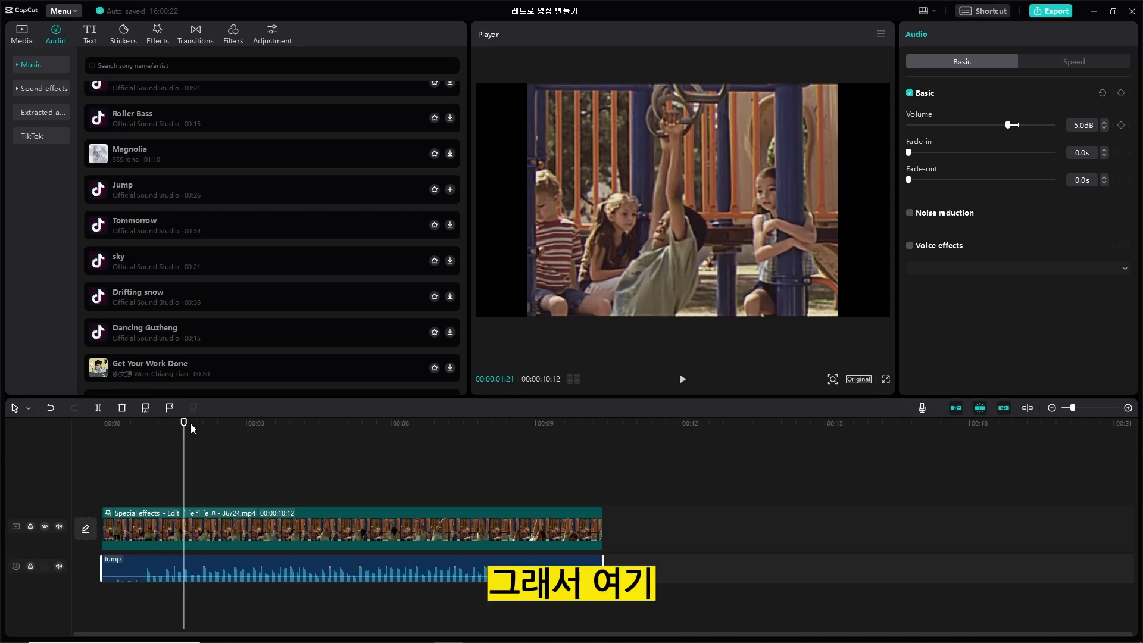
pyautogui.moveTo(190, 424); pyautogui.dragTo(600, 474)
pyautogui.moveTo(101, 523); pyautogui.dragTo(199, 524)
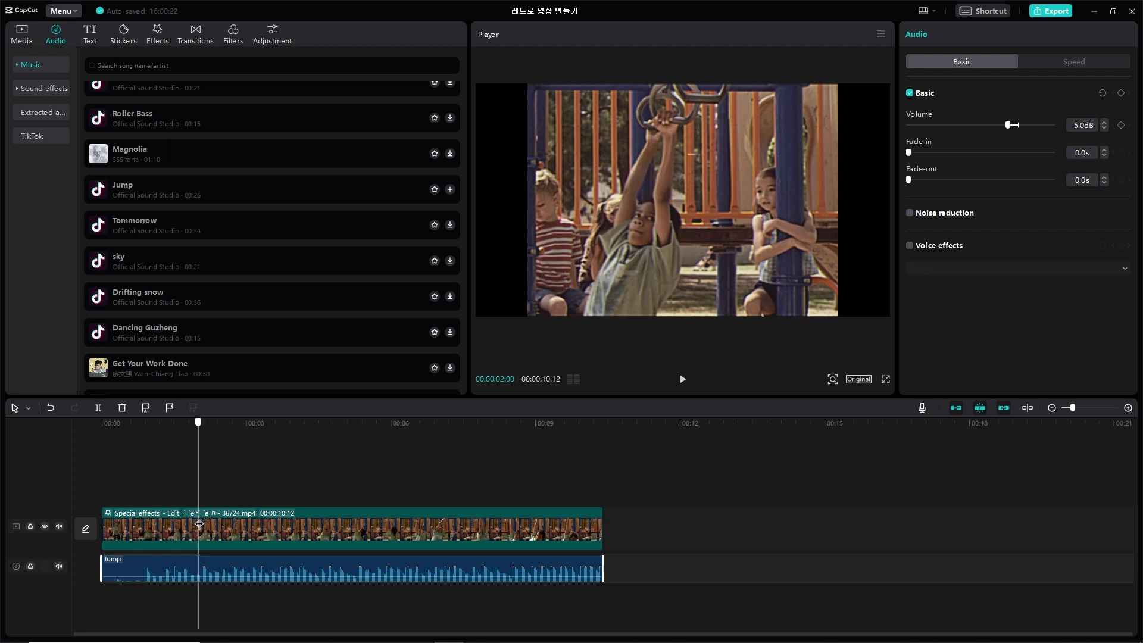
# Preview the hammock video among the imported media and keep the timeline playhead at 2 seconds.
pyautogui.click(20, 35)
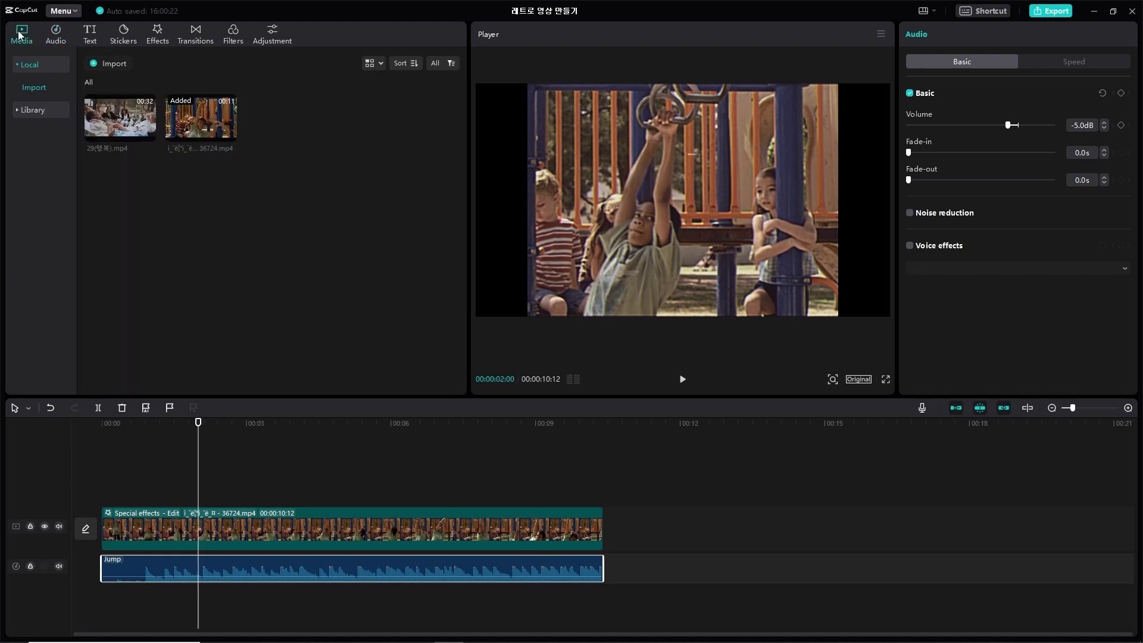
pyautogui.click(132, 122)
pyautogui.click(345, 429)
pyautogui.moveTo(345, 428); pyautogui.dragTo(198, 490)
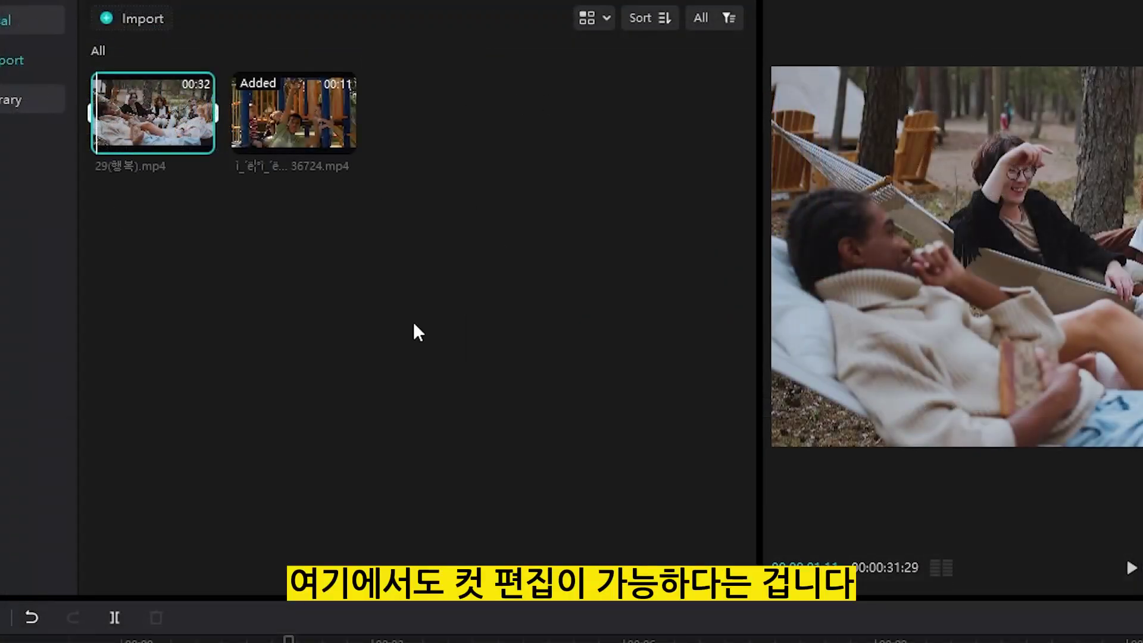
pyautogui.click(316, 250)
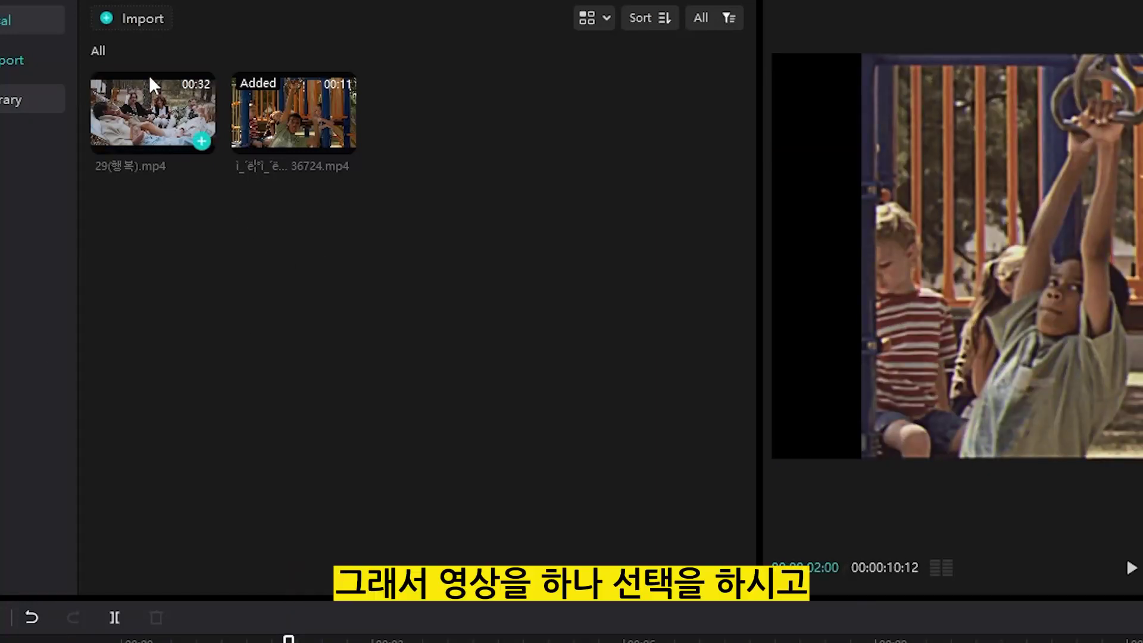
# Trim the imported hammock video to a 00:00:02:12 excerpt and place it above the playground clip at the 2-second mark.
pyautogui.click(166, 106)
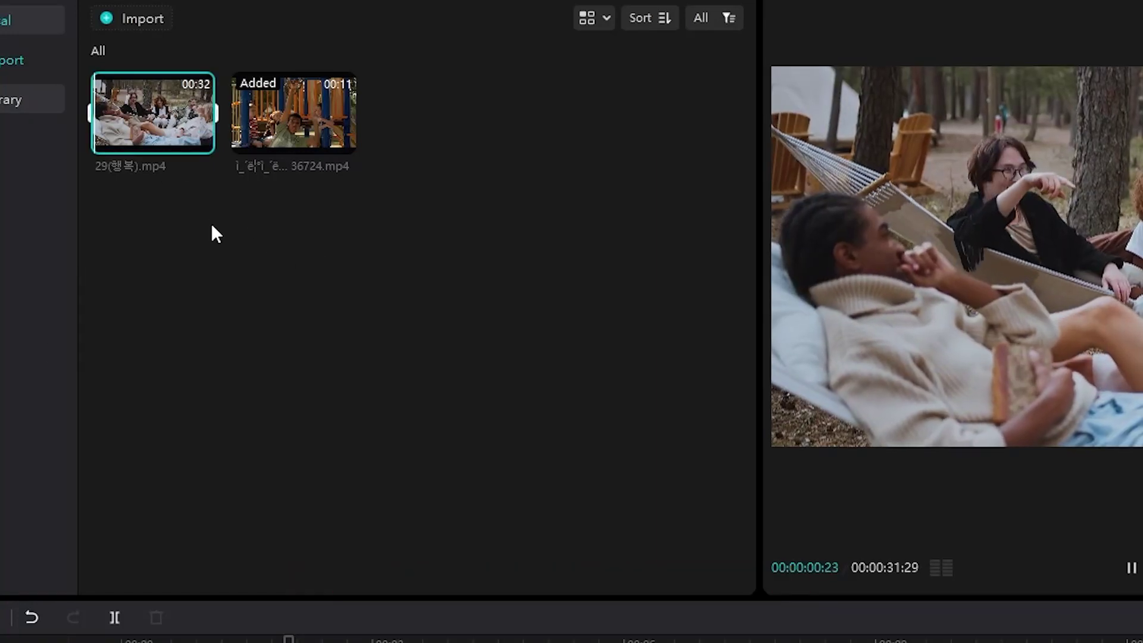
pyautogui.moveTo(144, 125)
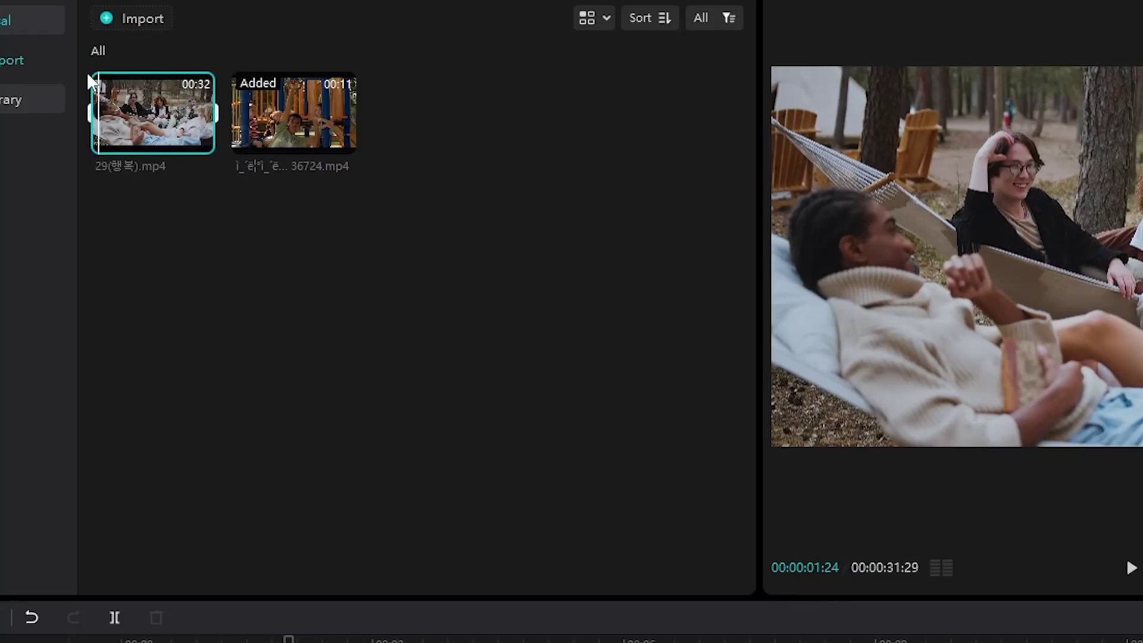
pyautogui.moveTo(100, 72)
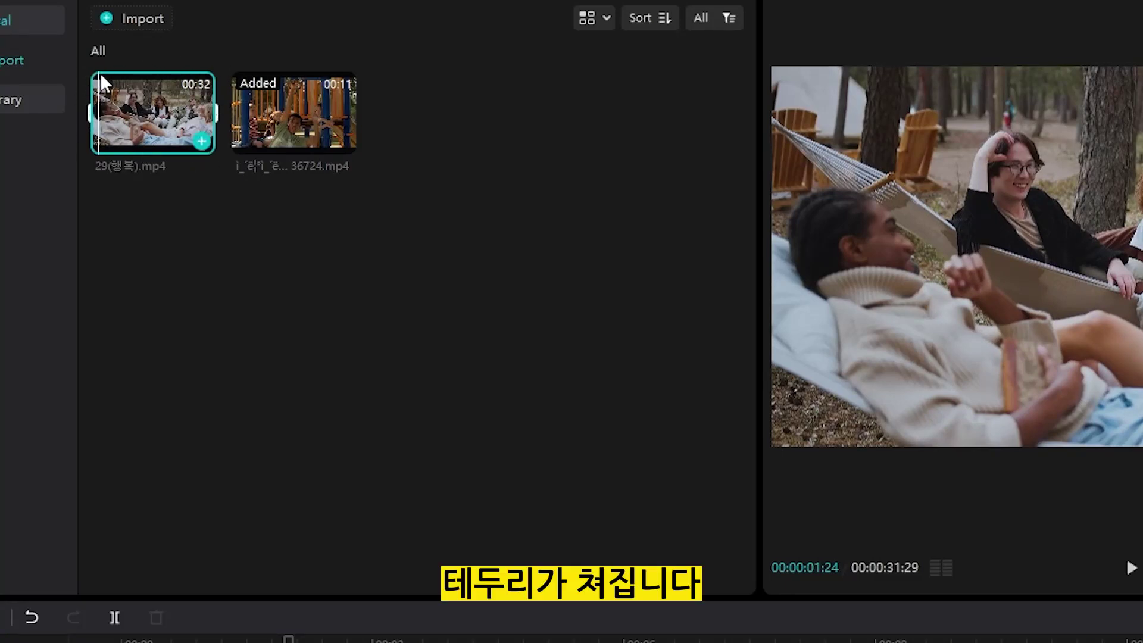
pyautogui.moveTo(106, 111)
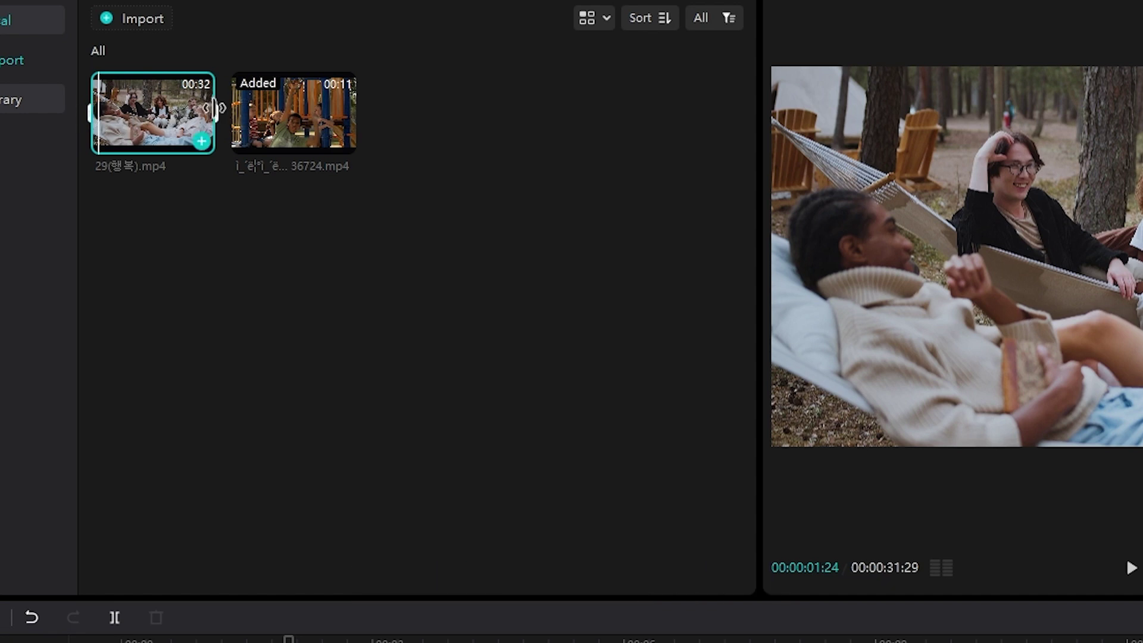
pyautogui.moveTo(214, 107); pyautogui.dragTo(199, 488)
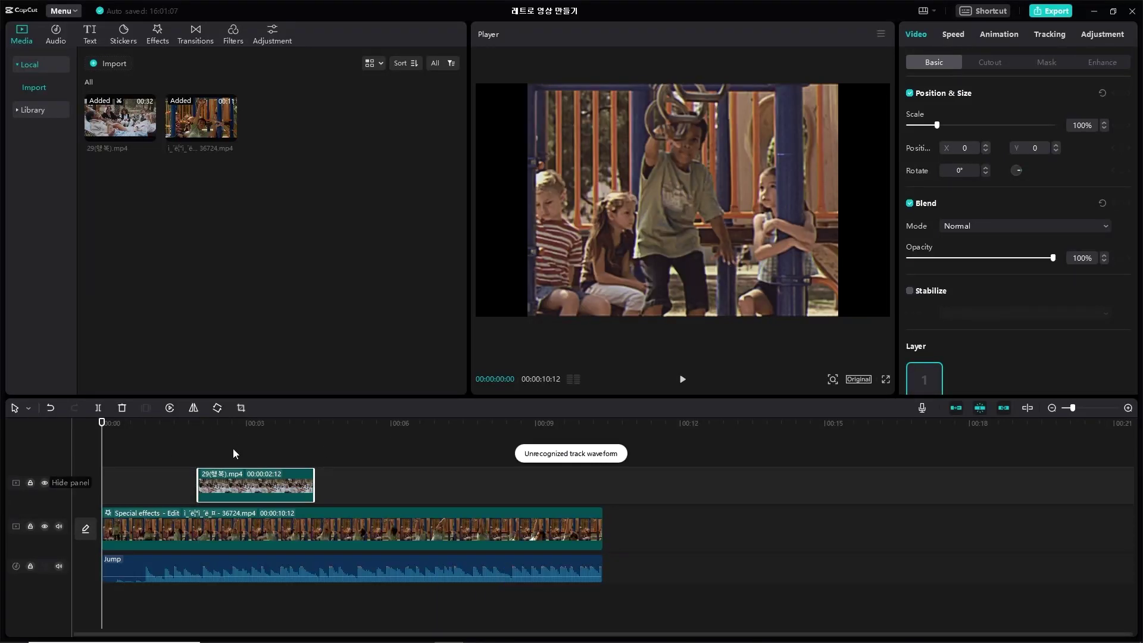
# Play the timeline from the start and stop partway through the hammock overlay to check how it covers the frame.
pyautogui.click(237, 448)
pyautogui.press('space')
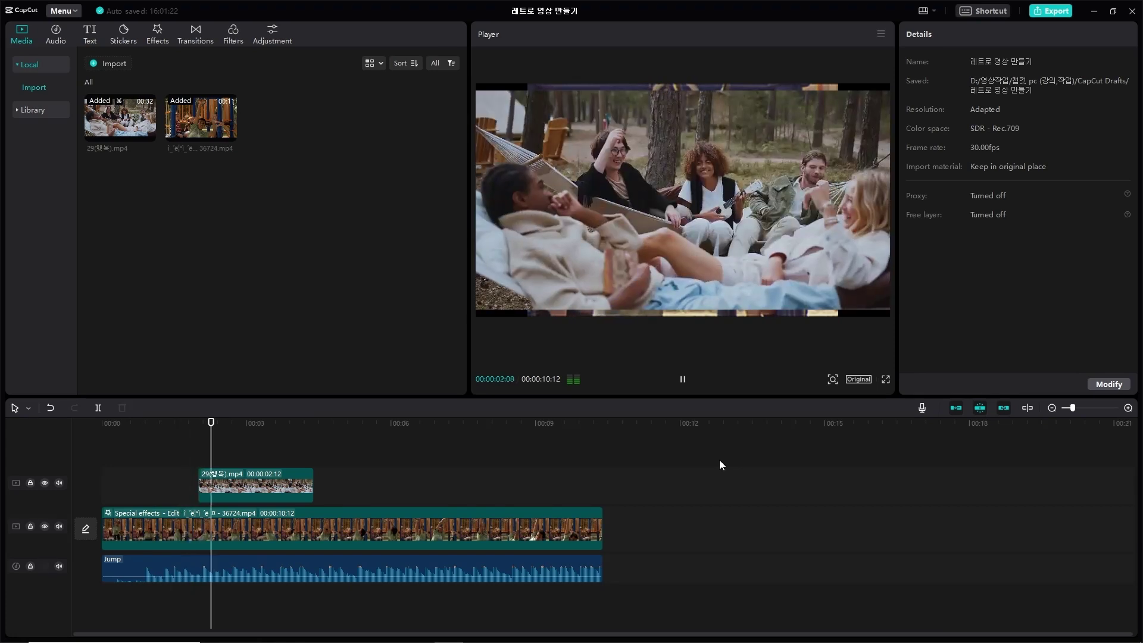
pyautogui.press('space')
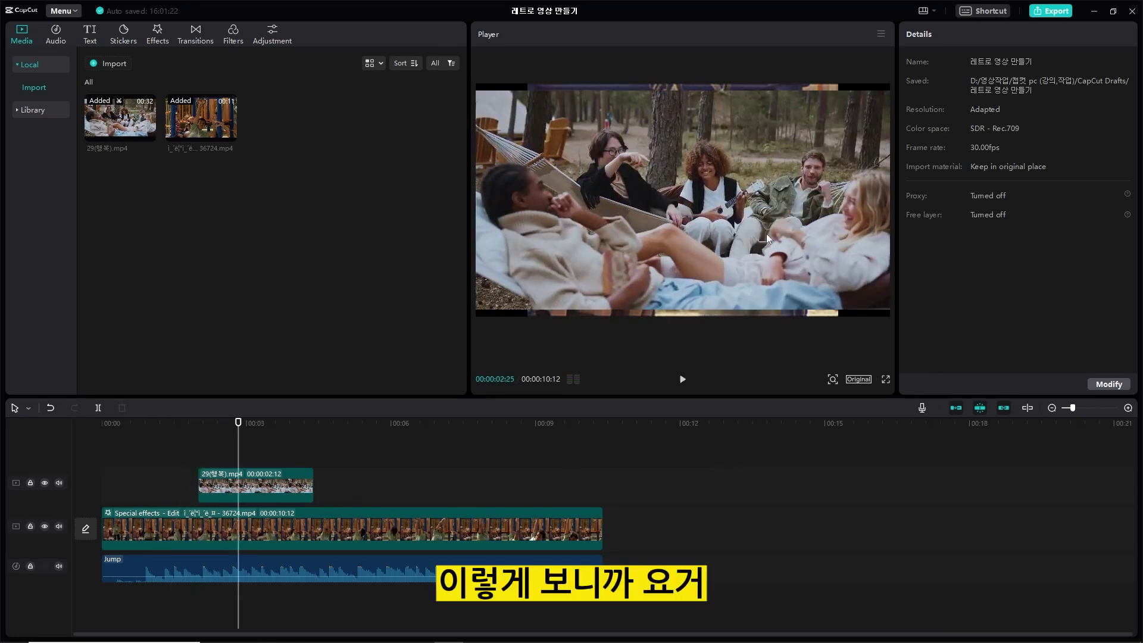
# Enlarge the hammock overlay clip slightly so it fills the whole frame, hiding the black bars and the clip beneath.
pyautogui.click(265, 486)
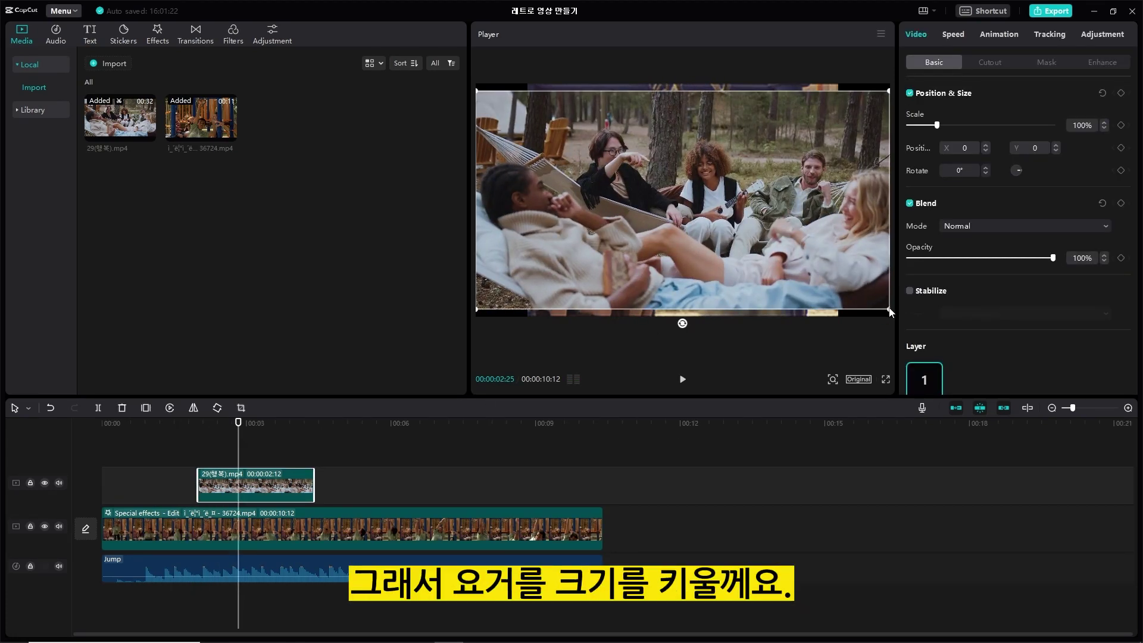
pyautogui.moveTo(887, 310); pyautogui.dragTo(898, 319)
pyautogui.click(809, 351)
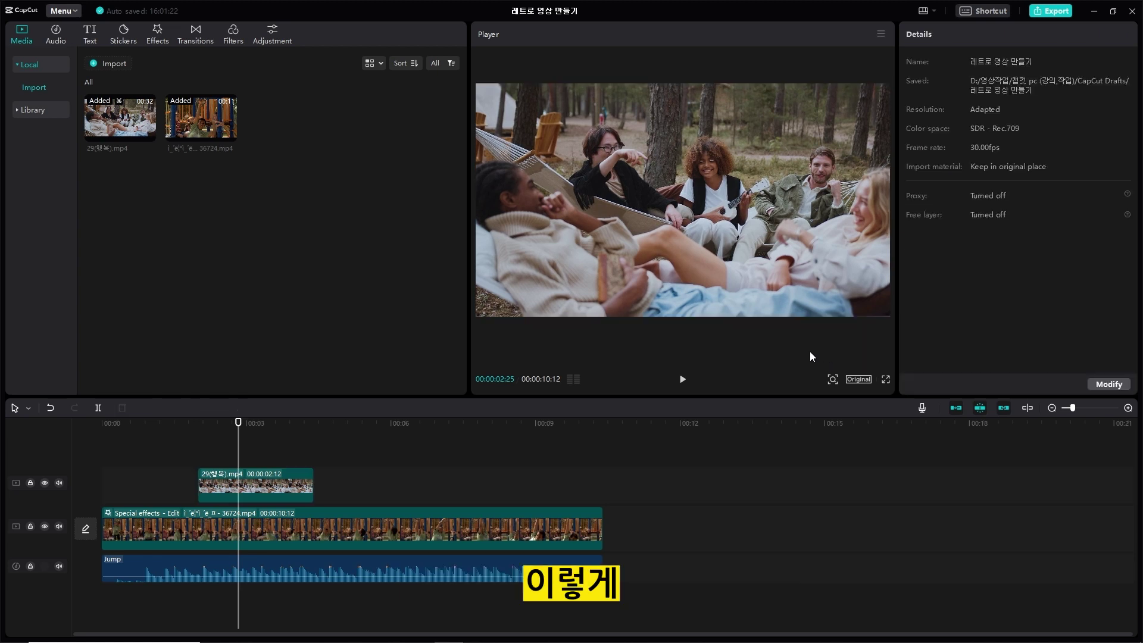
# Play on to 00:00:06:11 and place a 2:12 excerpt from a different part of the hammock video there on the overlay track.
pyautogui.click(682, 379)
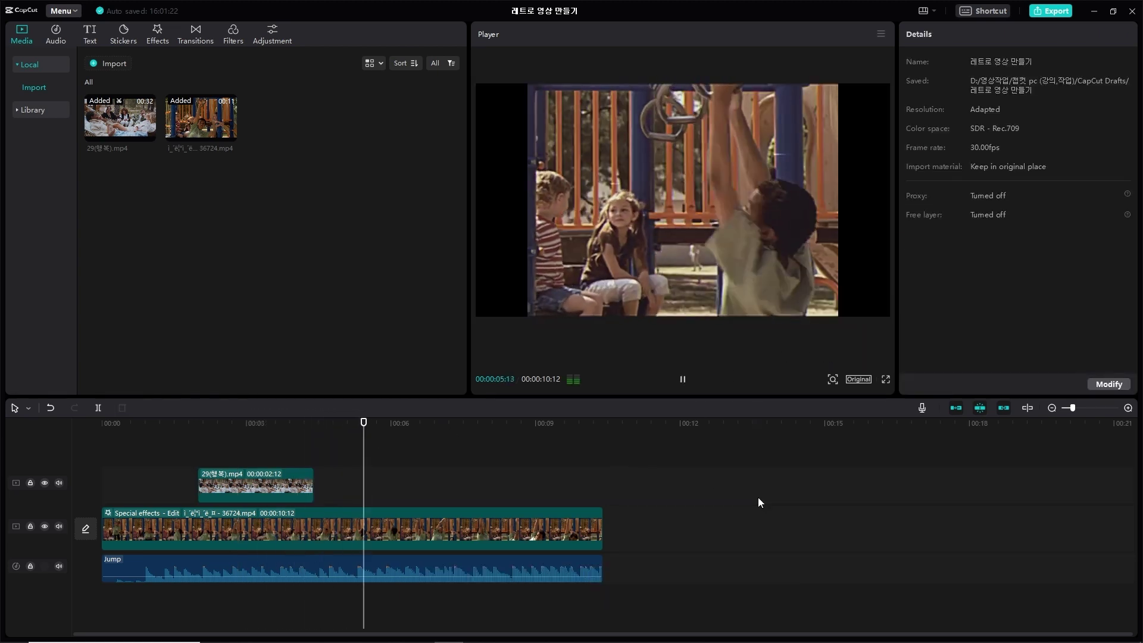
pyautogui.press('space')
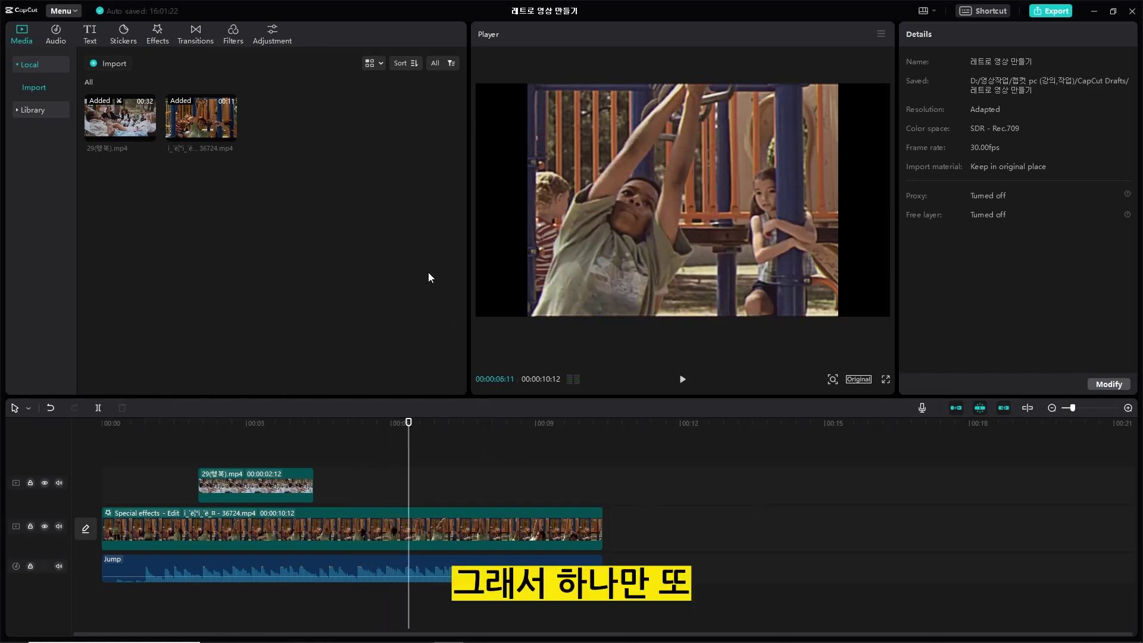
pyautogui.click(123, 118)
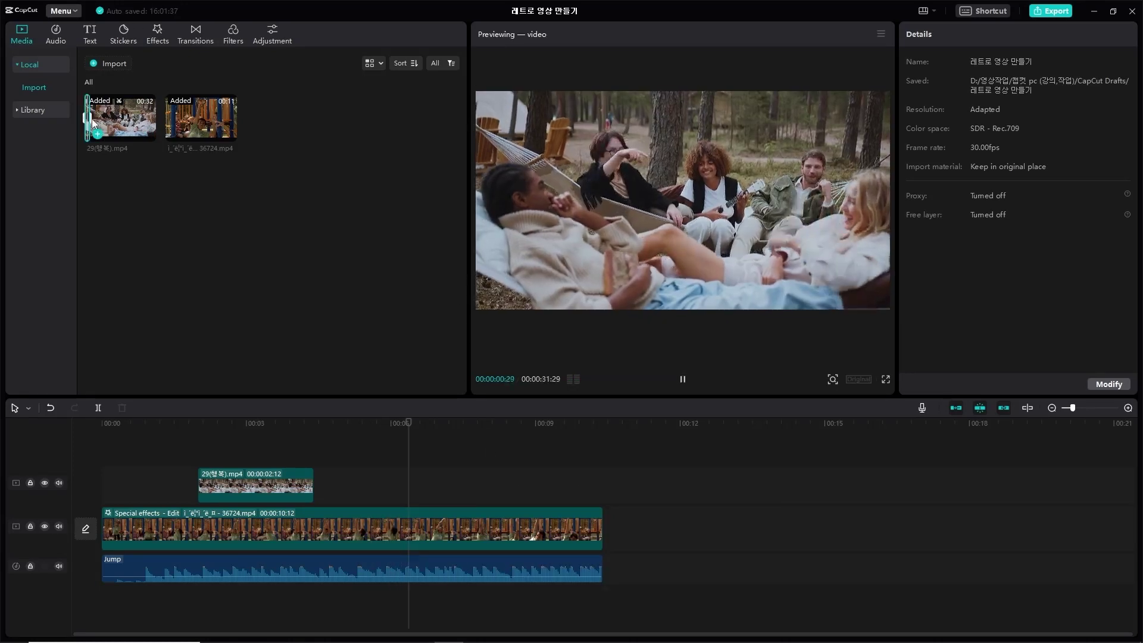
pyautogui.moveTo(92, 123); pyautogui.dragTo(117, 119)
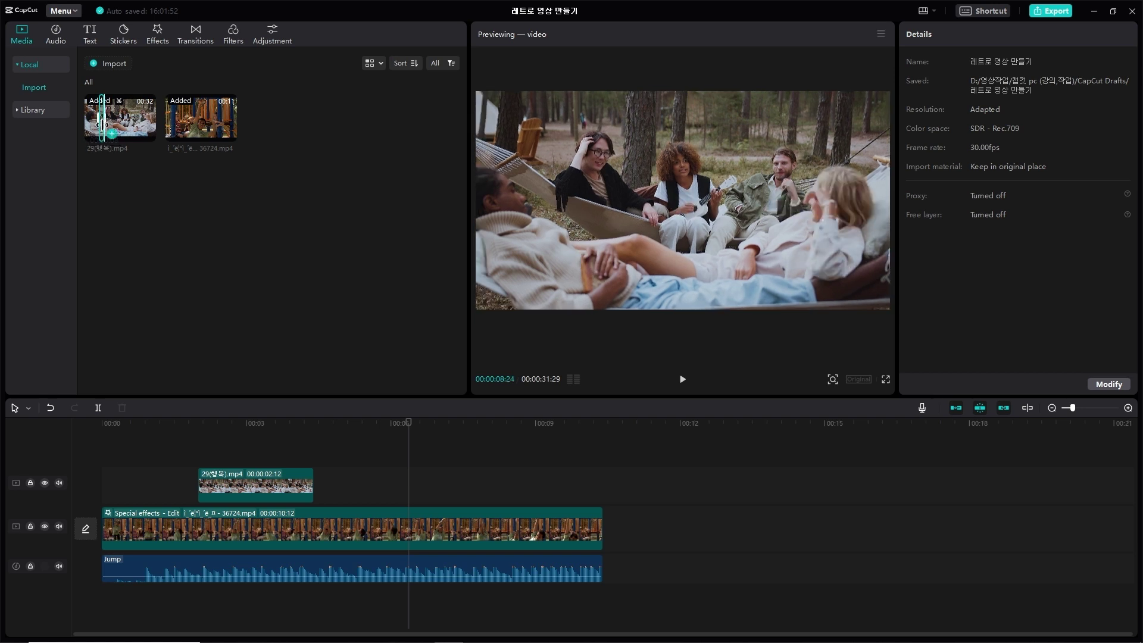
pyautogui.moveTo(102, 132); pyautogui.dragTo(411, 485)
pyautogui.click(440, 424)
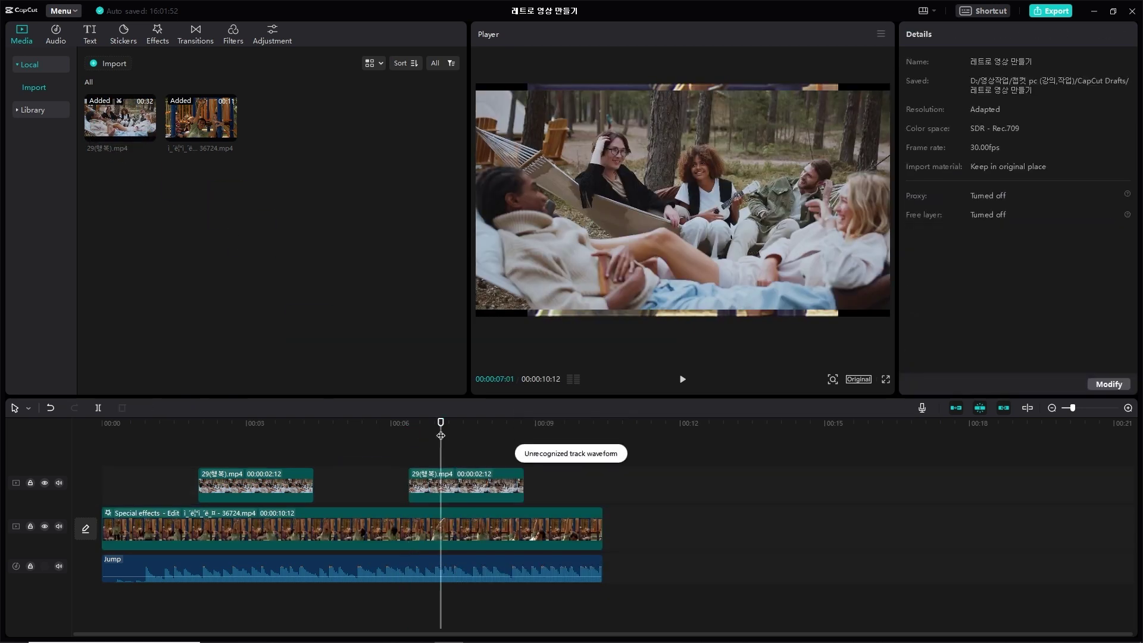
# Play the whole sequence from the beginning to its end and return the playhead to the start.
pyautogui.moveTo(447, 420); pyautogui.dragTo(95, 499)
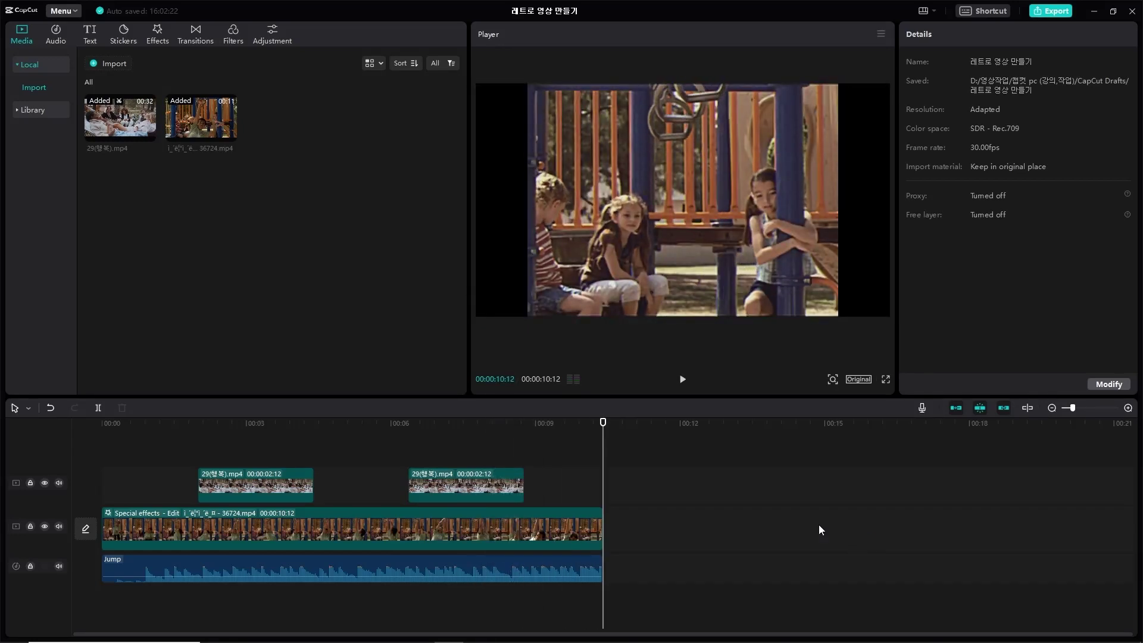
pyautogui.moveTo(604, 426); pyautogui.dragTo(101, 491)
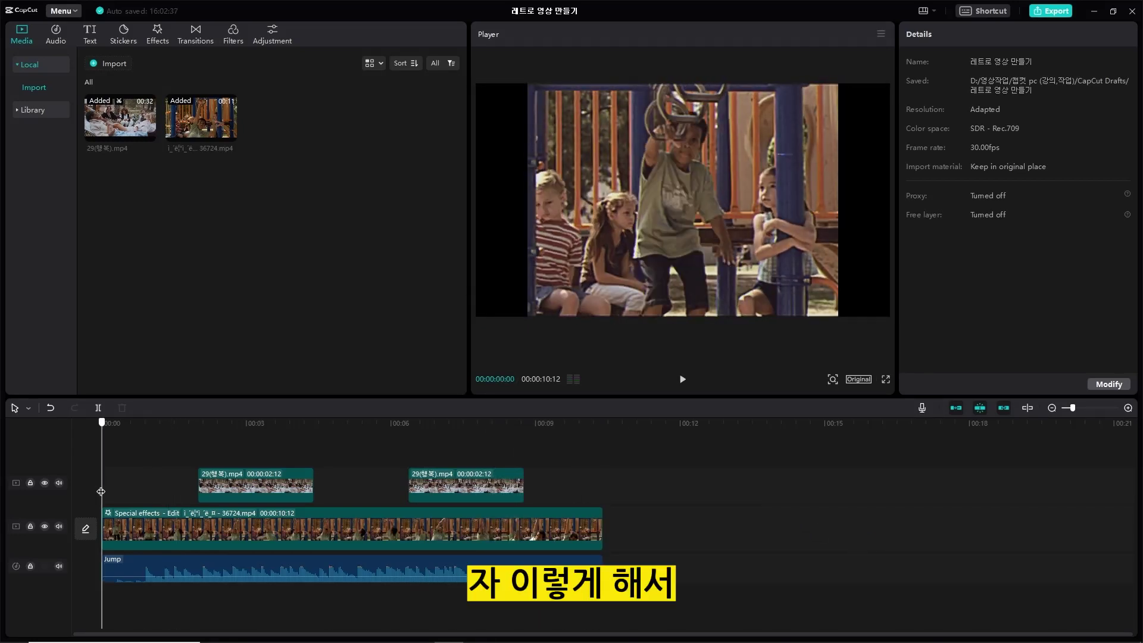
pyautogui.moveTo(104, 551); pyautogui.dragTo(22, 581)
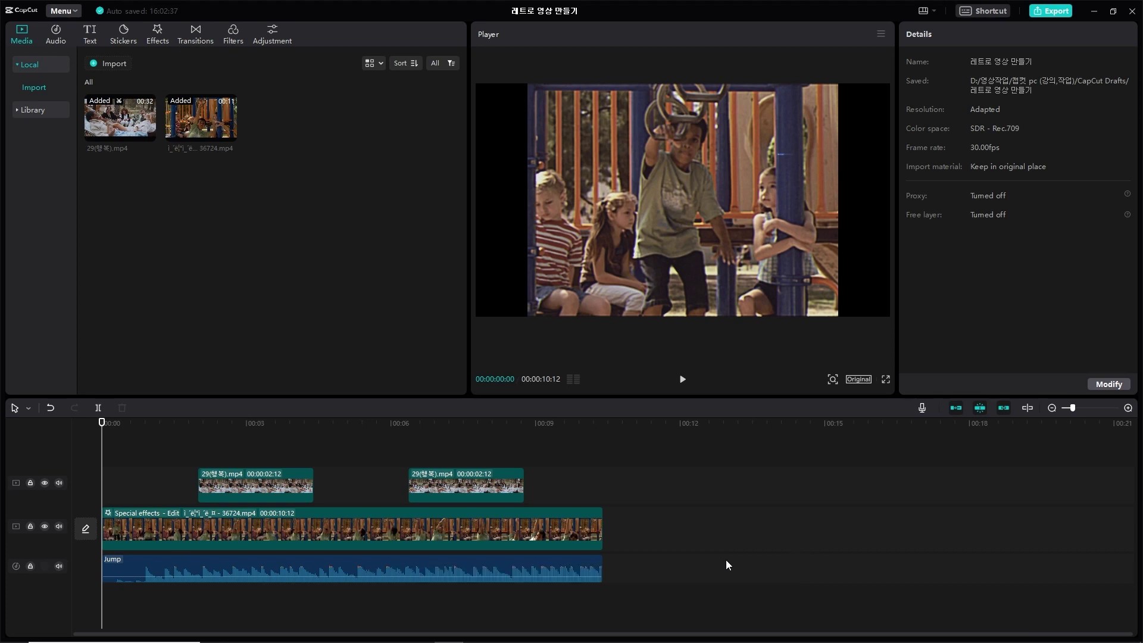
# Set the fade-in of the Jump music clip to 1.0 s.
pyautogui.click(211, 534)
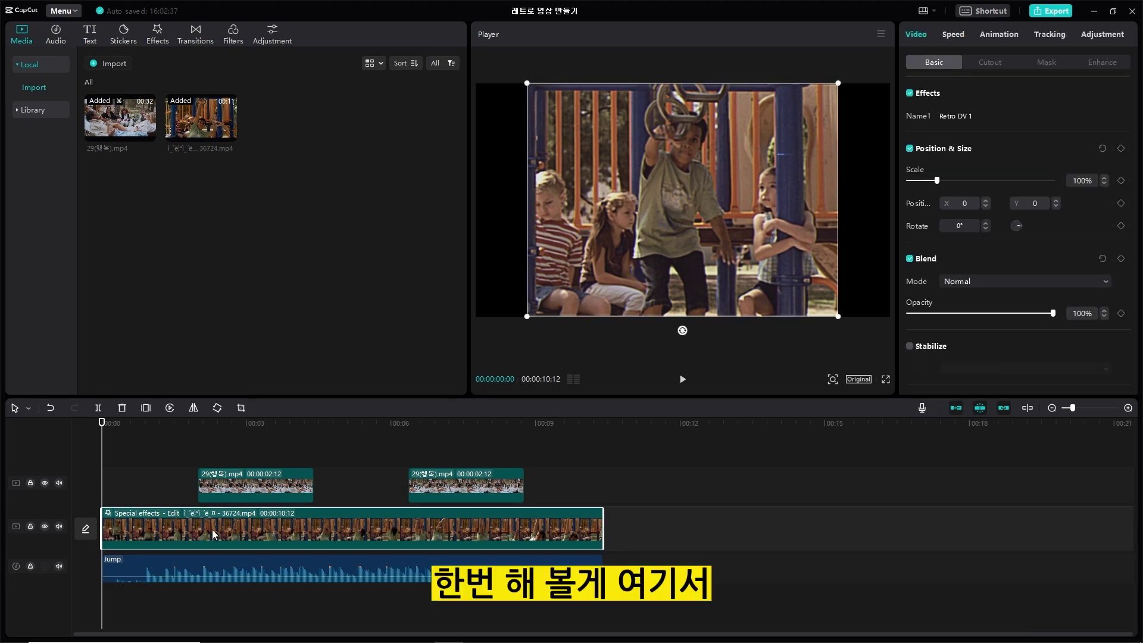
pyautogui.click(236, 556)
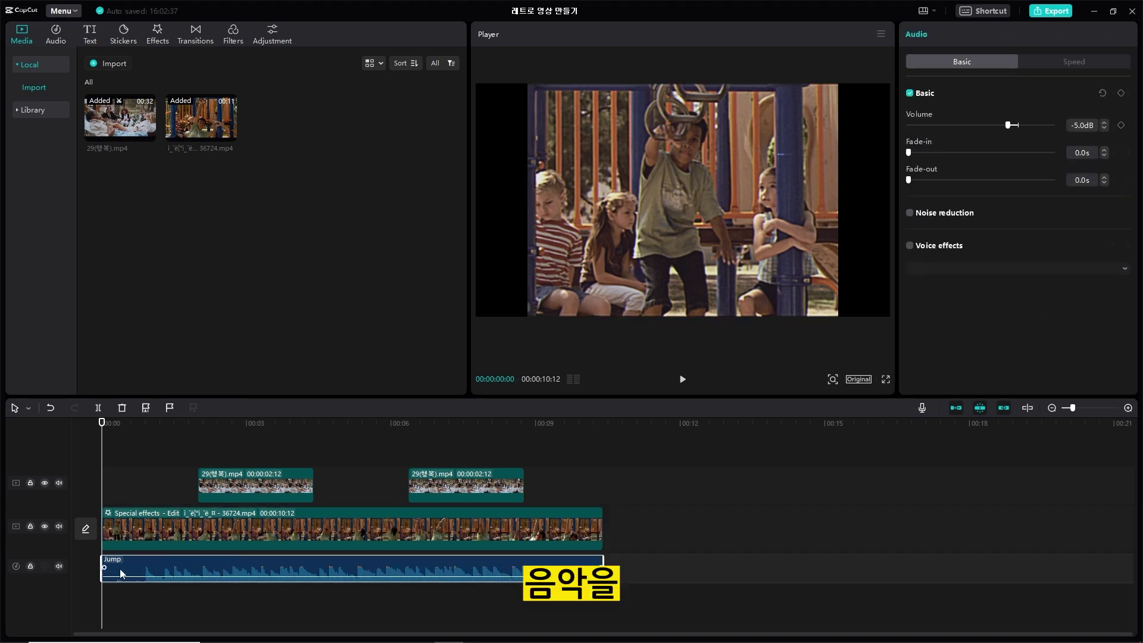
pyautogui.scroll(2, 316, 525)
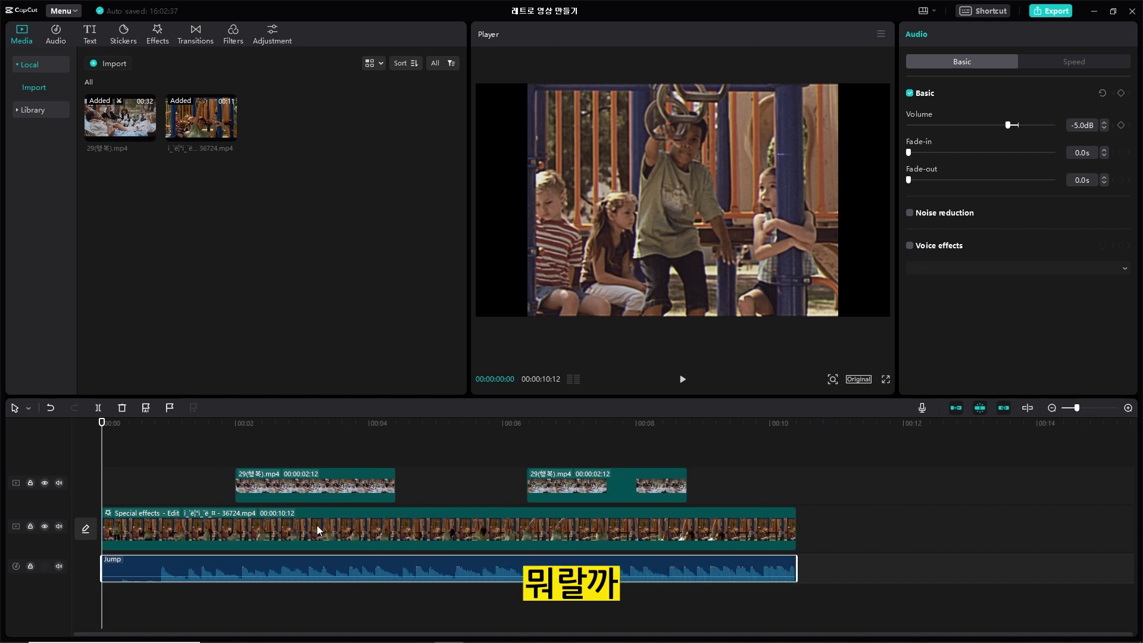
pyautogui.moveTo(219, 632)
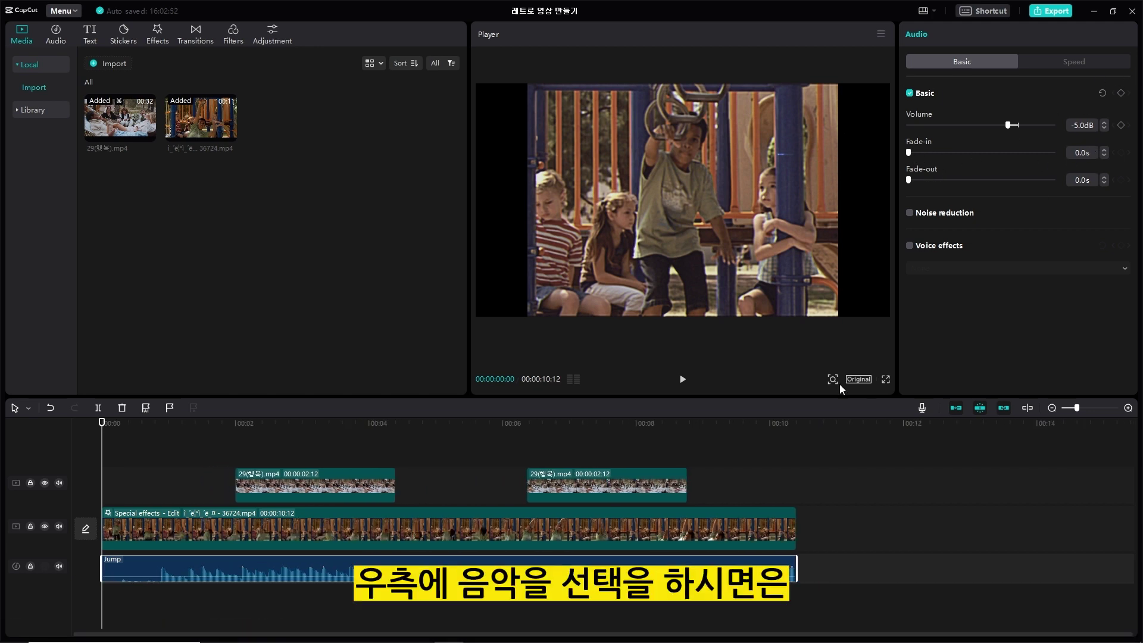
pyautogui.click(892, 566)
pyautogui.click(792, 568)
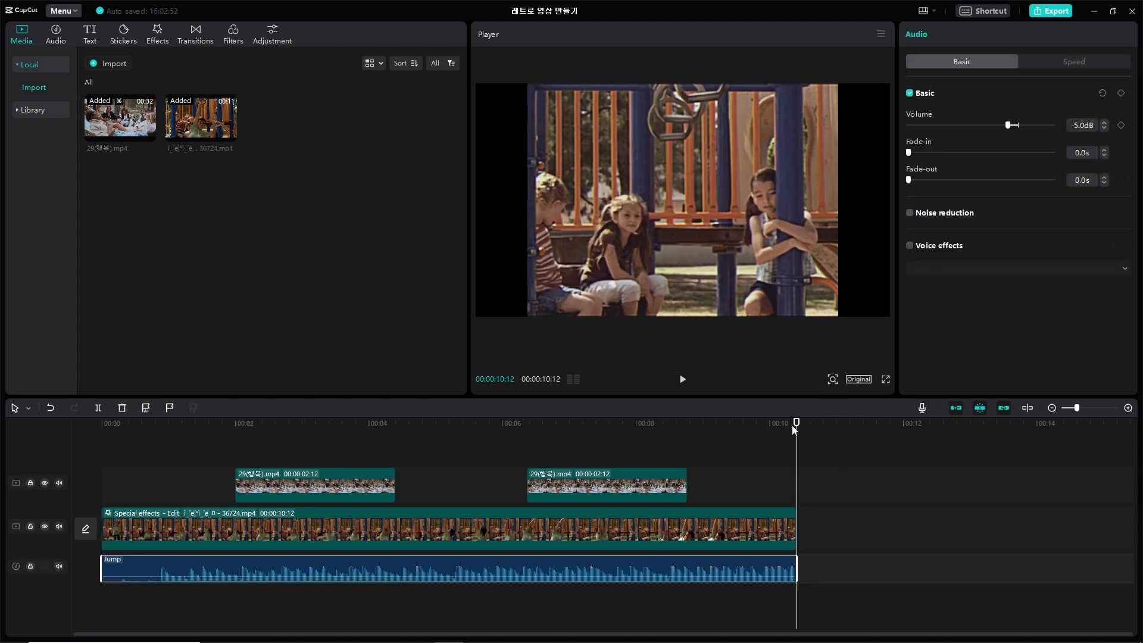
pyautogui.press('Home')
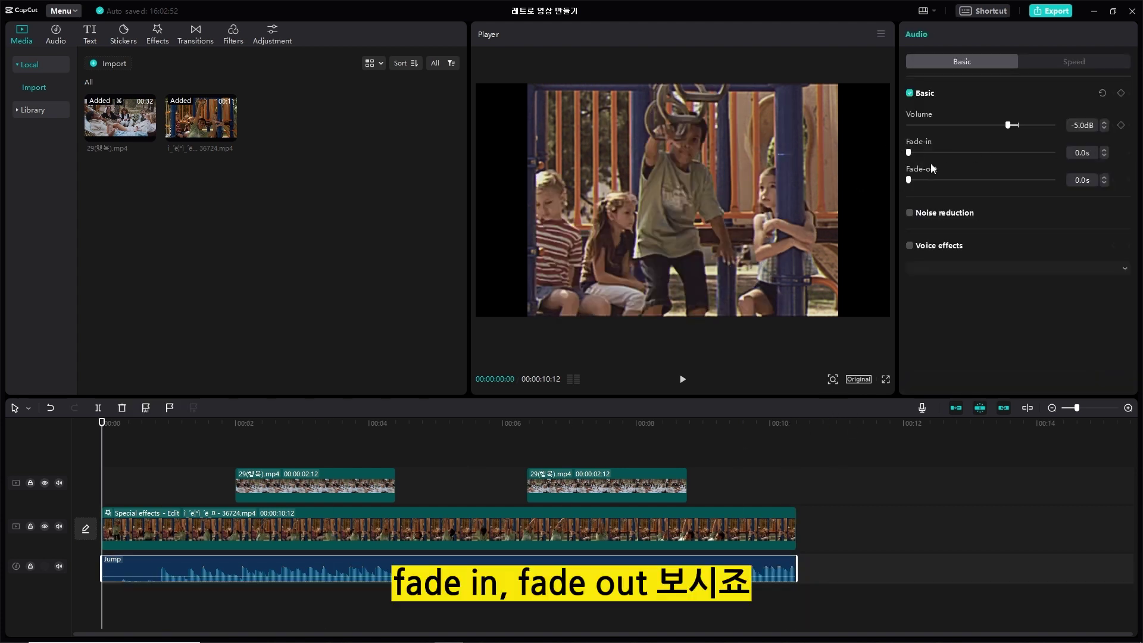
pyautogui.click(1084, 152)
pyautogui.moveTo(1084, 153); pyautogui.dragTo(1069, 153)
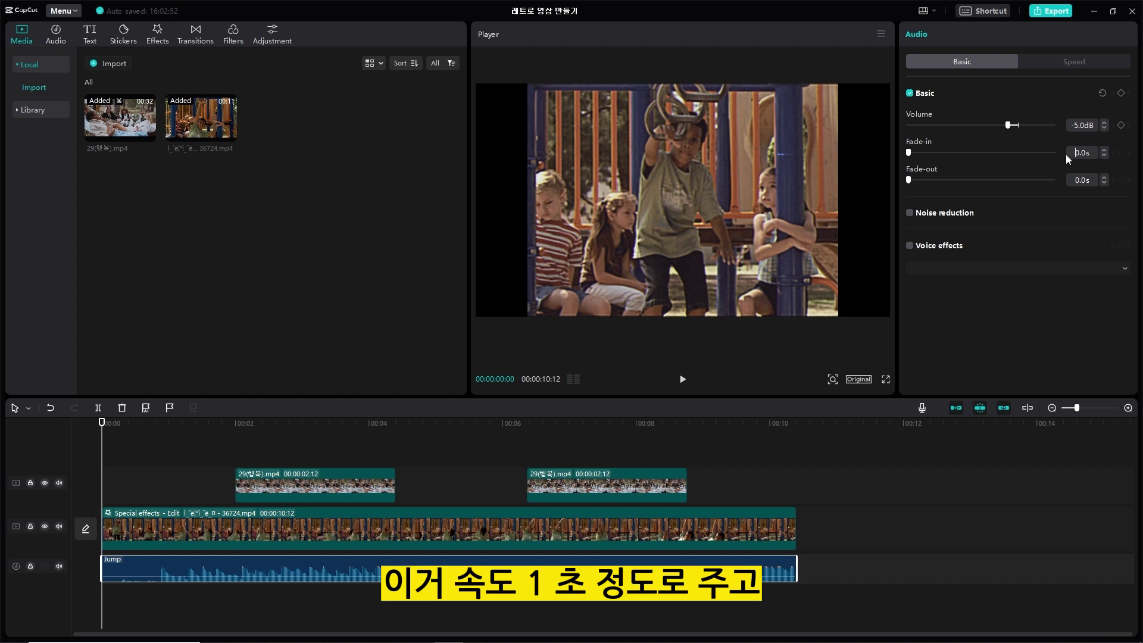
pyautogui.write('1s')
pyautogui.press('Return')
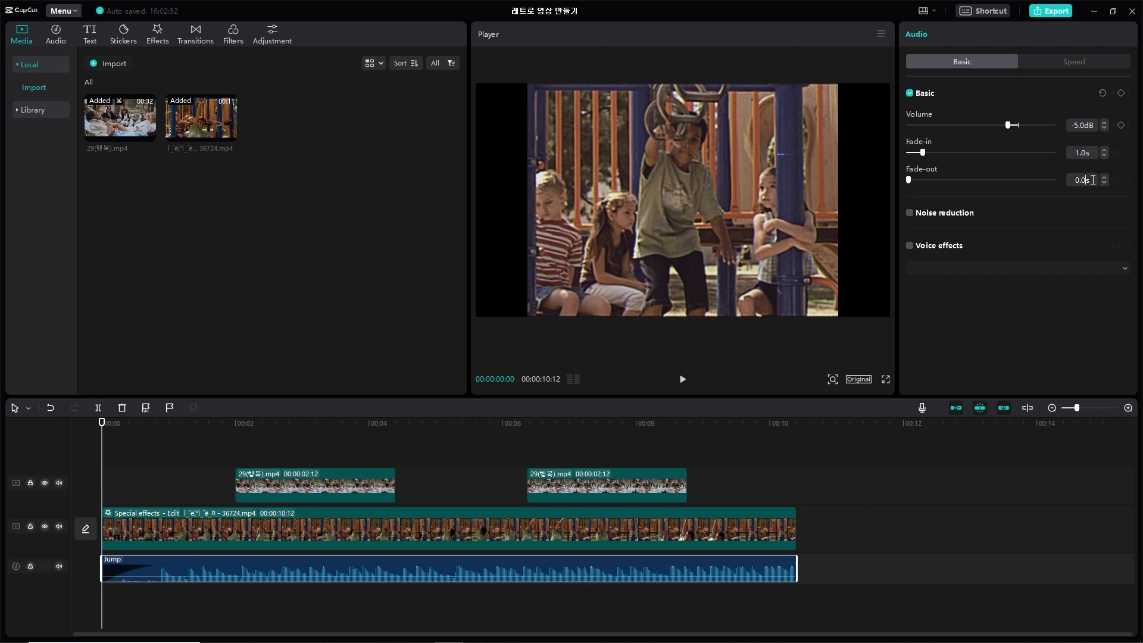
# Set the fade-out of the Jump music clip to 1.0 s.
pyautogui.moveTo(1086, 179); pyautogui.dragTo(1080, 180)
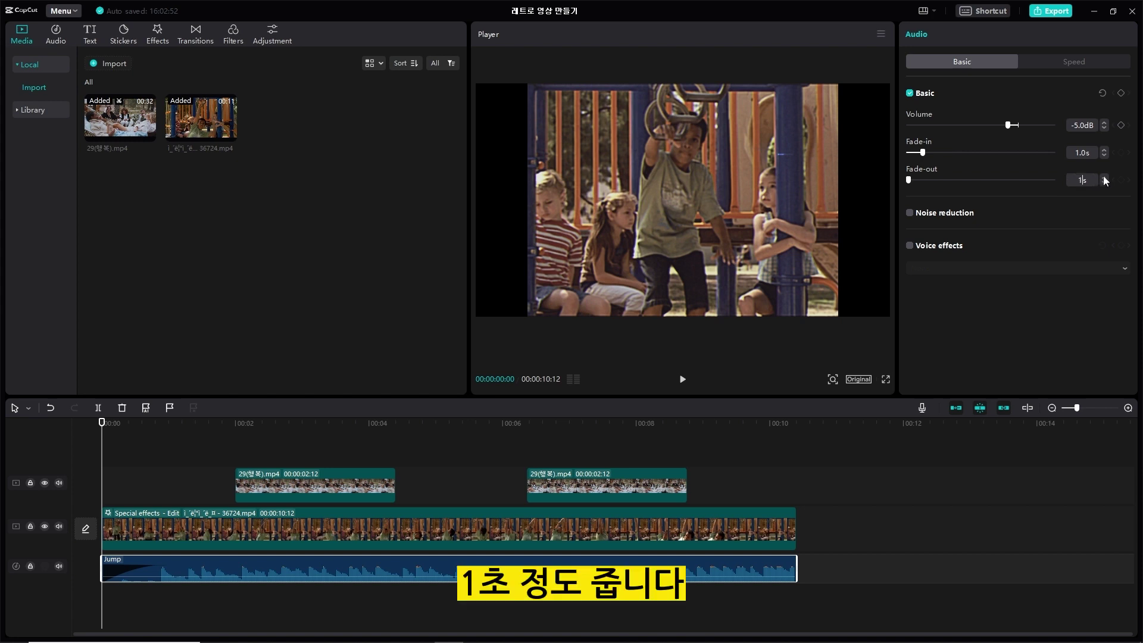
pyautogui.write('1')
pyautogui.press('Return')
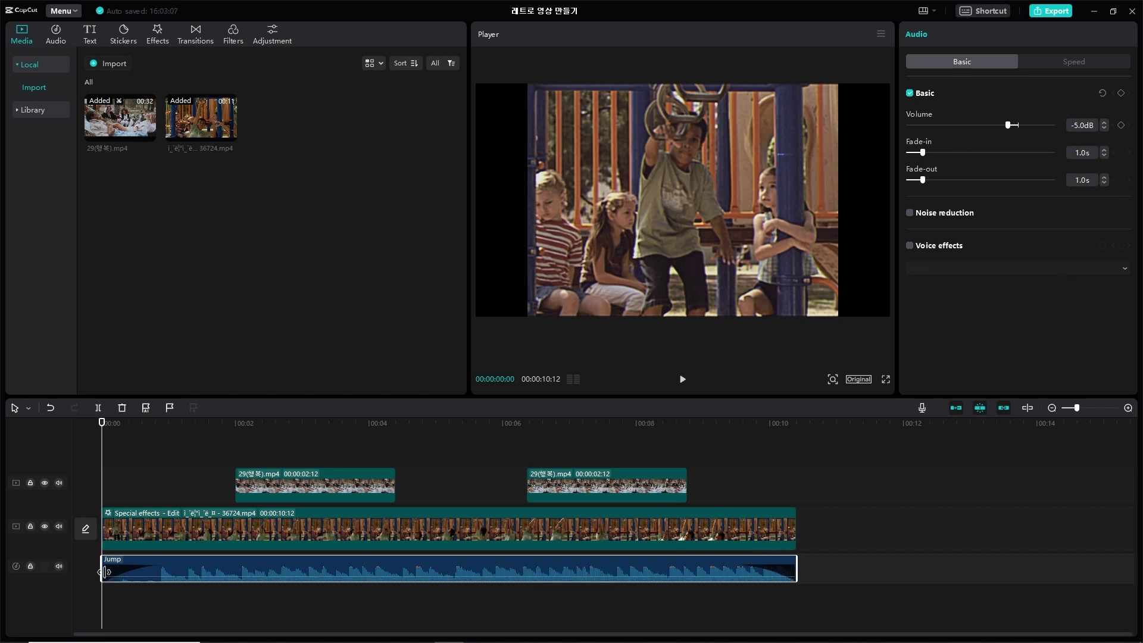
# Play the sequence from the start to its end to hear the music's fades, and return the playhead to the start.
pyautogui.press('space')
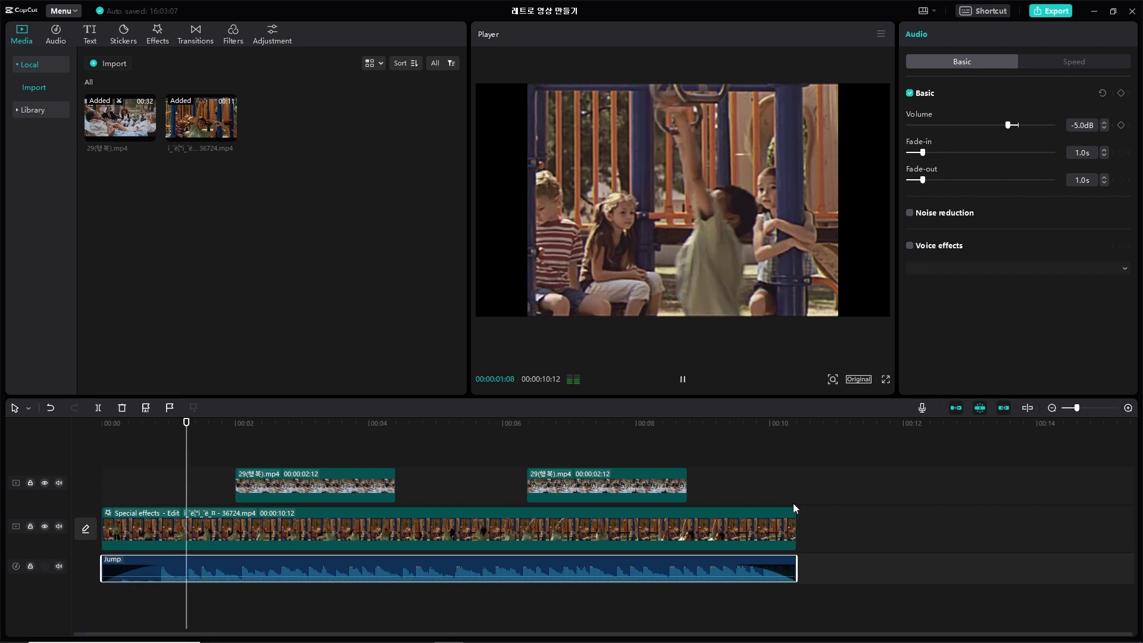
pyautogui.press('space')
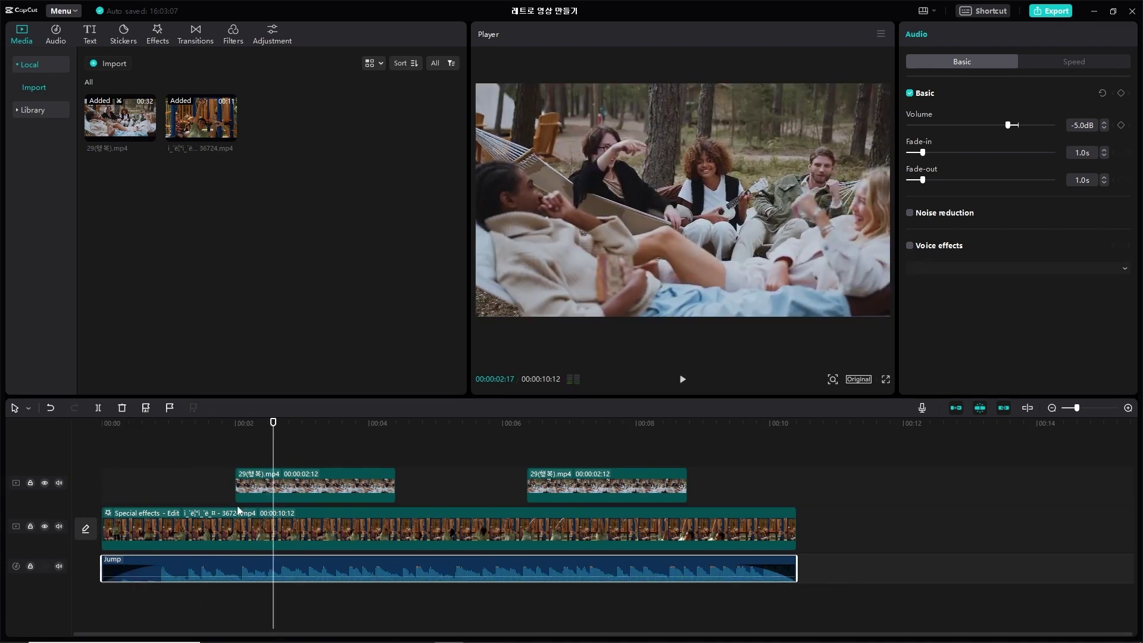
pyautogui.moveTo(273, 425); pyautogui.dragTo(102, 425)
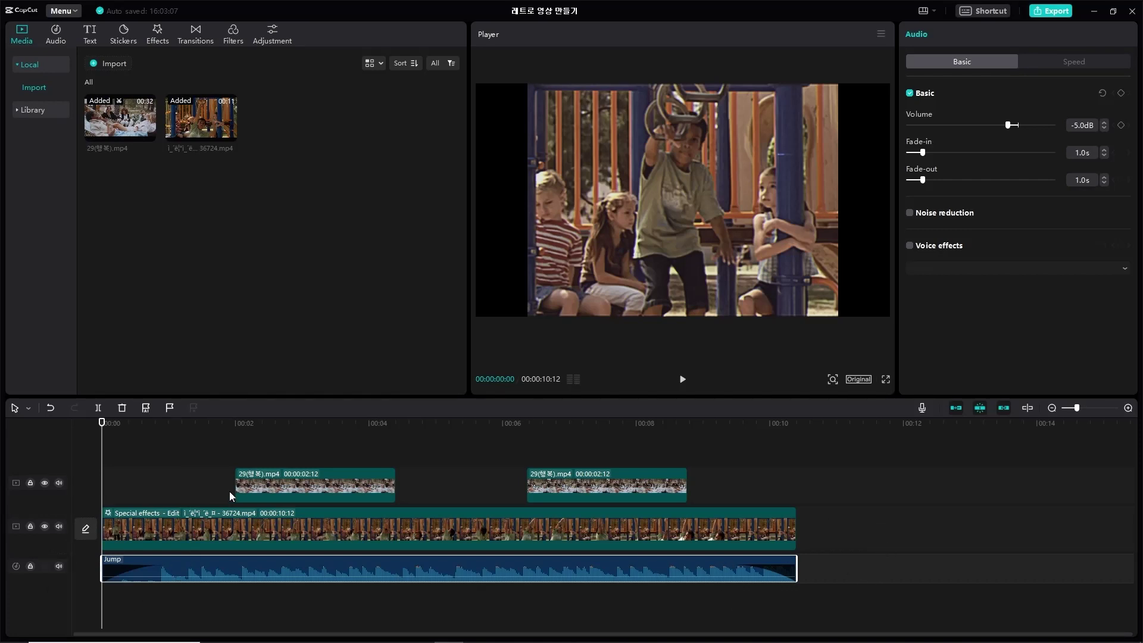
pyautogui.press('space')
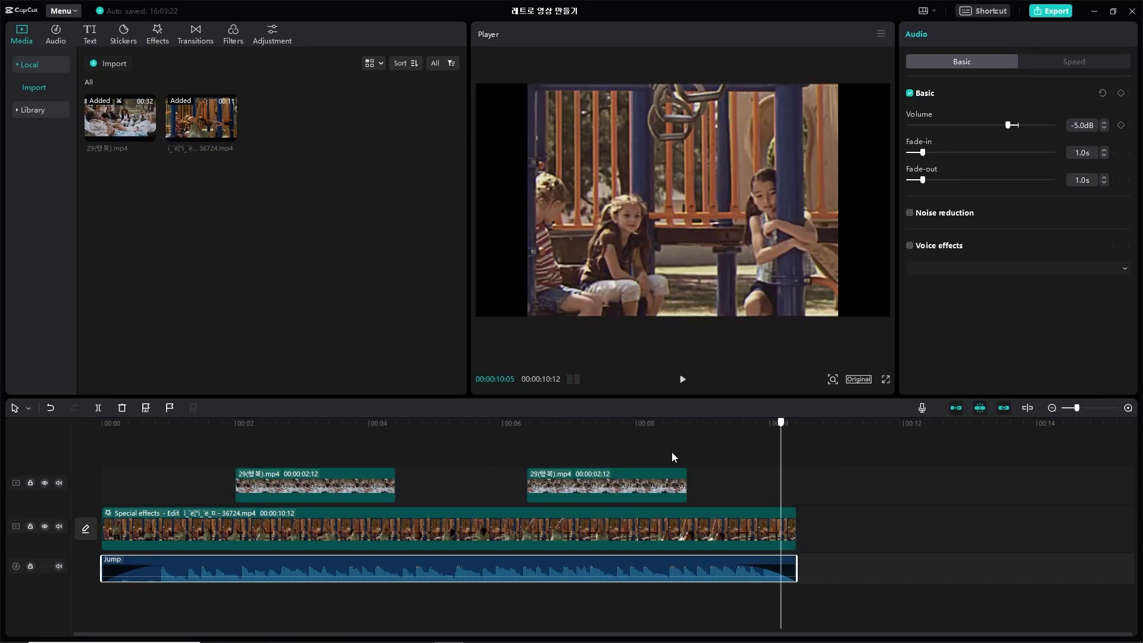
pyautogui.press('Home')
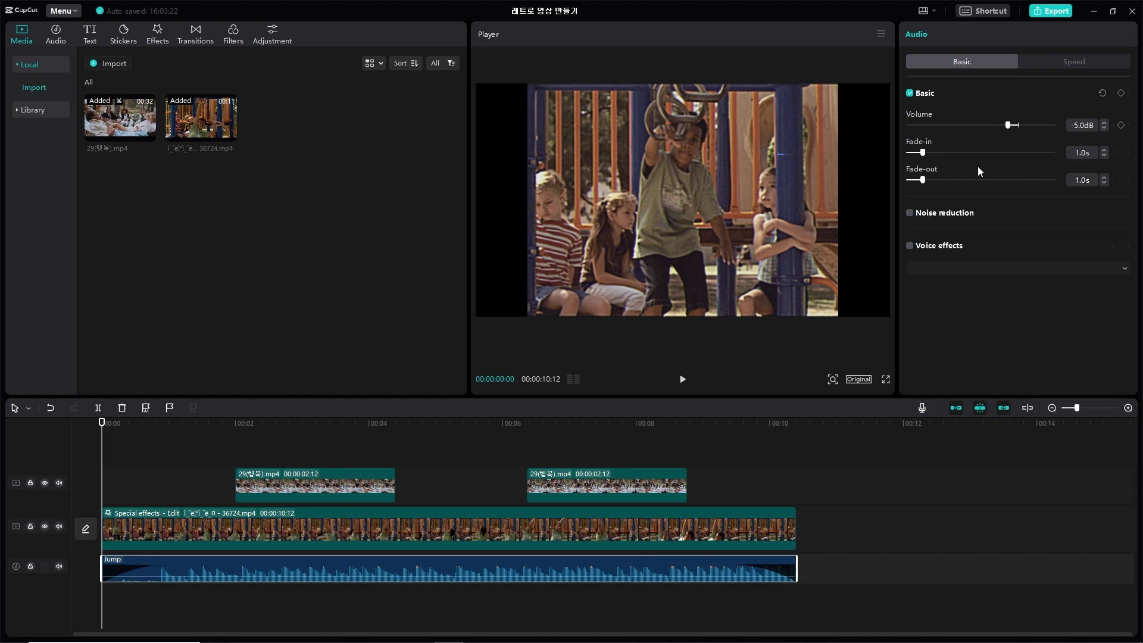
# Undo both music fades and give the Jump clip a 0.5 s fade-in with its fade handle on the timeline.
pyautogui.hotkey('ctrl', 'z')
pyautogui.hotkey('ctrl', 'z')
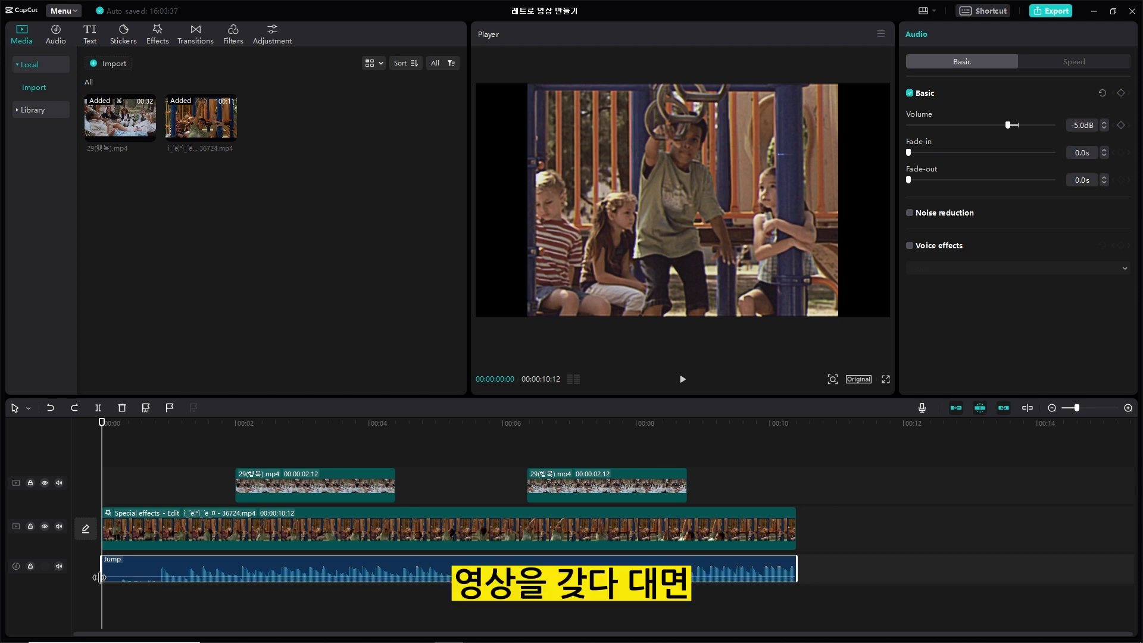
pyautogui.moveTo(109, 575)
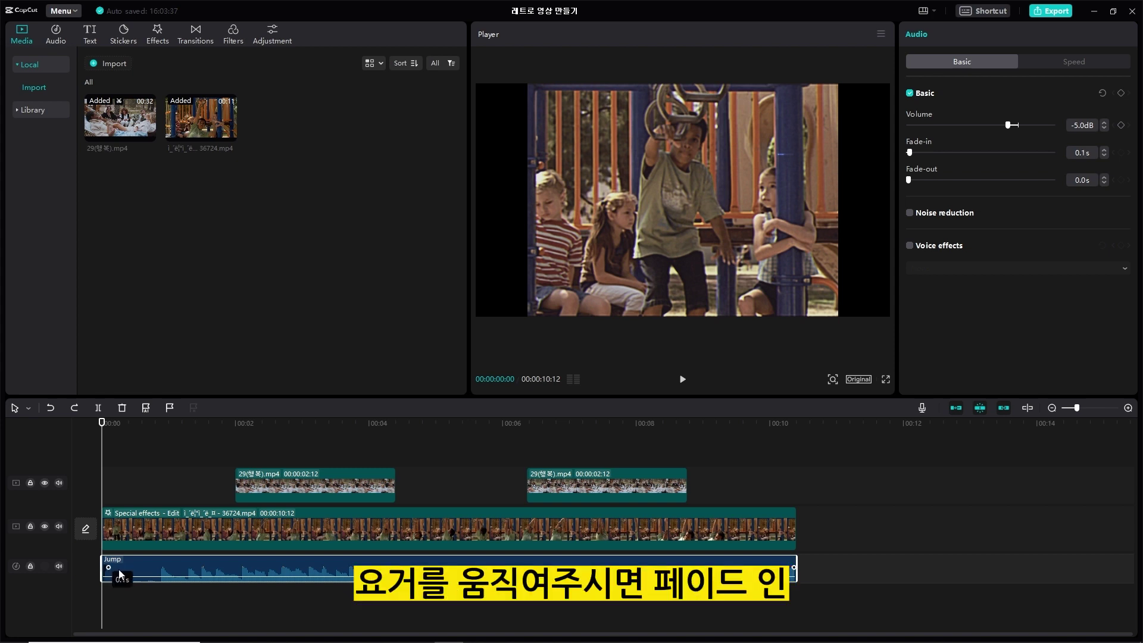
pyautogui.moveTo(107, 568)
pyautogui.mouseDown()
pyautogui.moveTo(152, 574)
pyautogui.moveTo(137, 573)
pyautogui.mouseUp()
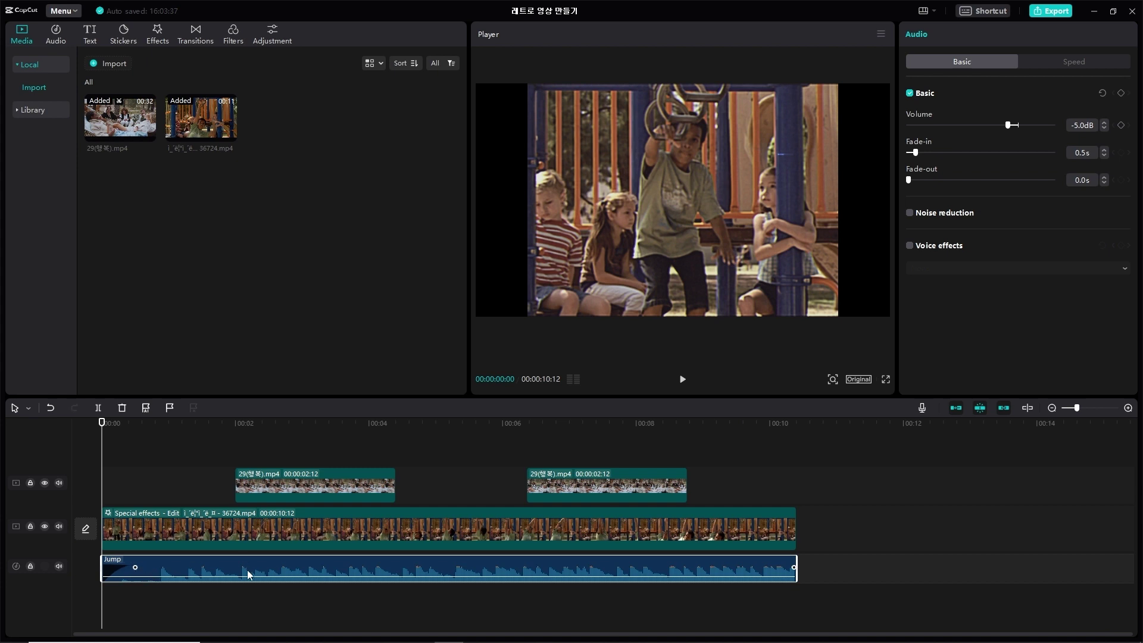
pyautogui.press('space')
pyautogui.press('space')
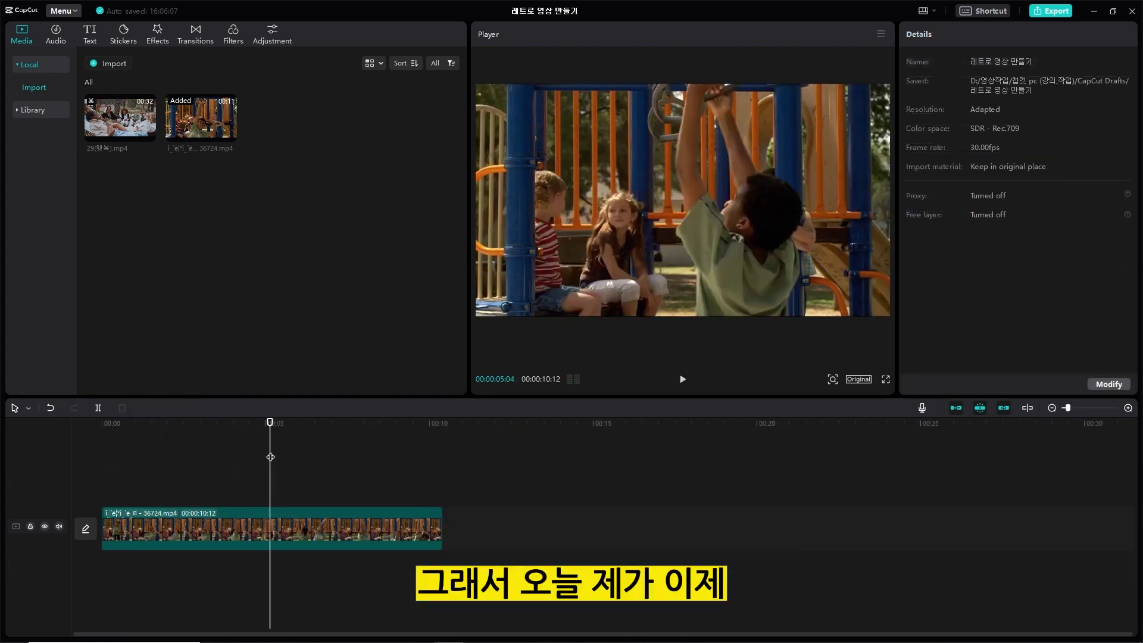
# Freeze the playground clip's frame at 00:00:02:09 as a 3-second still within the clip.
pyautogui.click(123, 478)
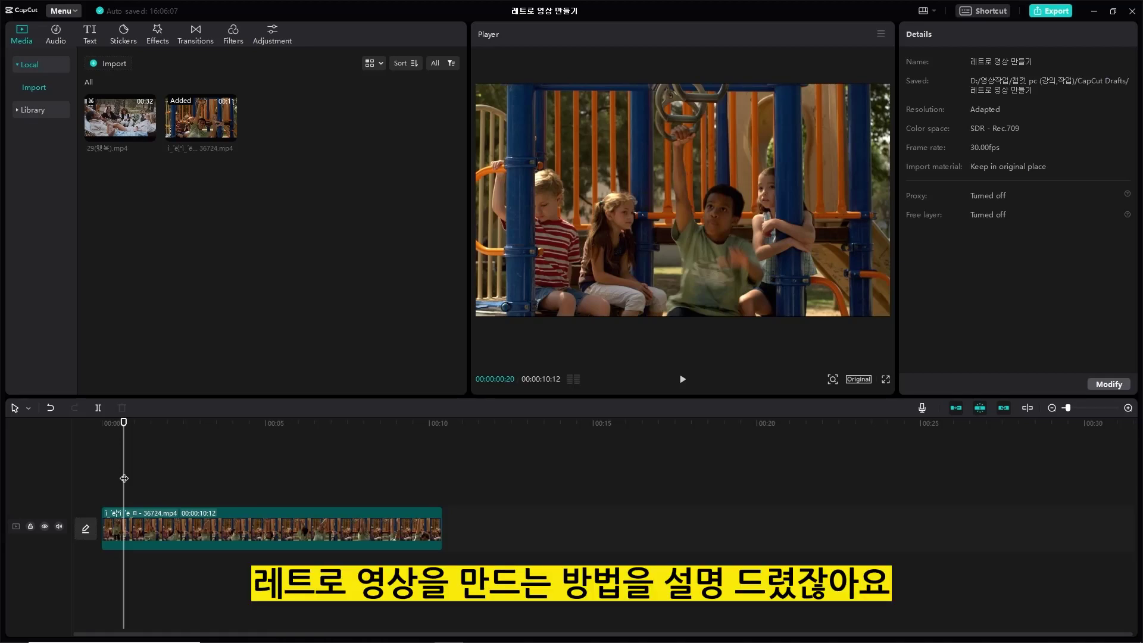
pyautogui.click(187, 526)
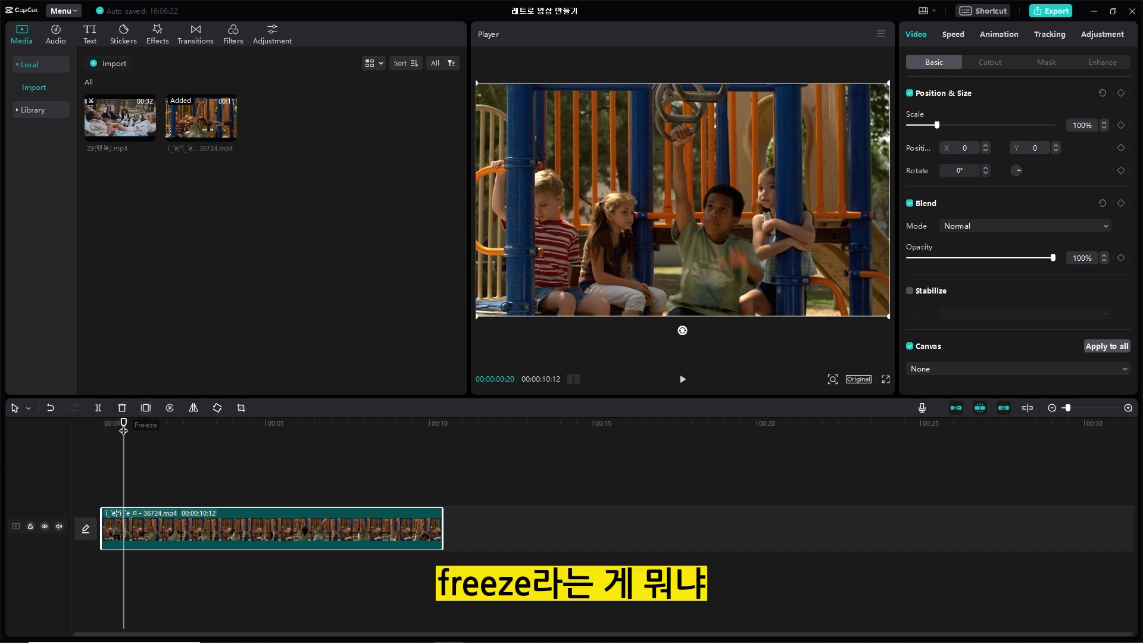
pyautogui.moveTo(121, 430); pyautogui.dragTo(176, 445)
pyautogui.click(171, 410)
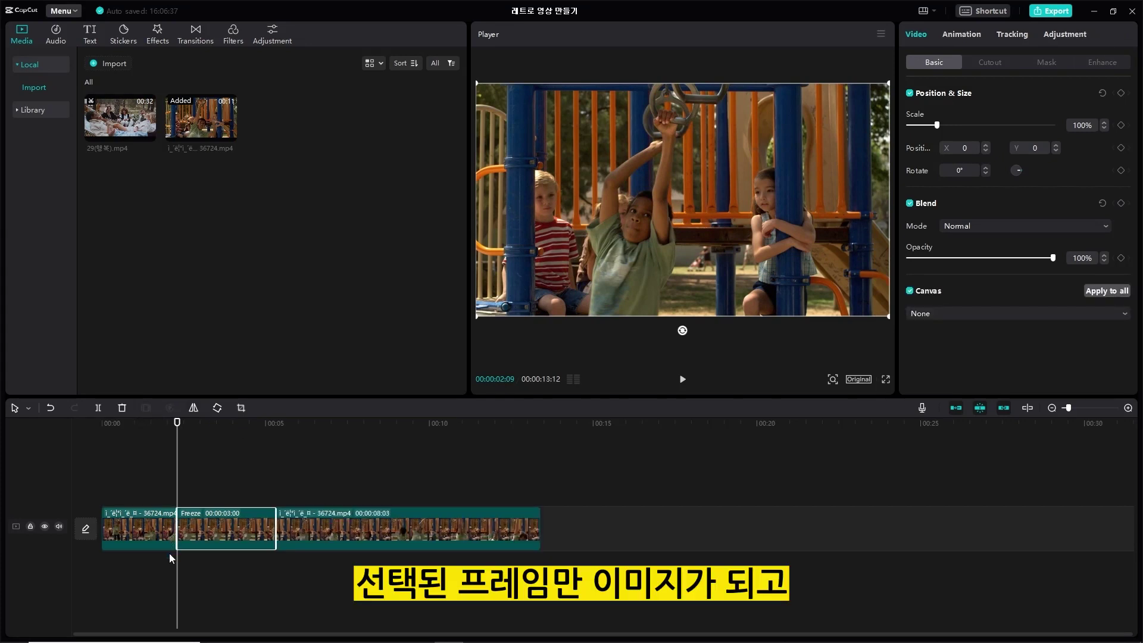
# Play through the freeze frame, replay it from the start of the timeline, and undo the freeze.
pyautogui.press('space')
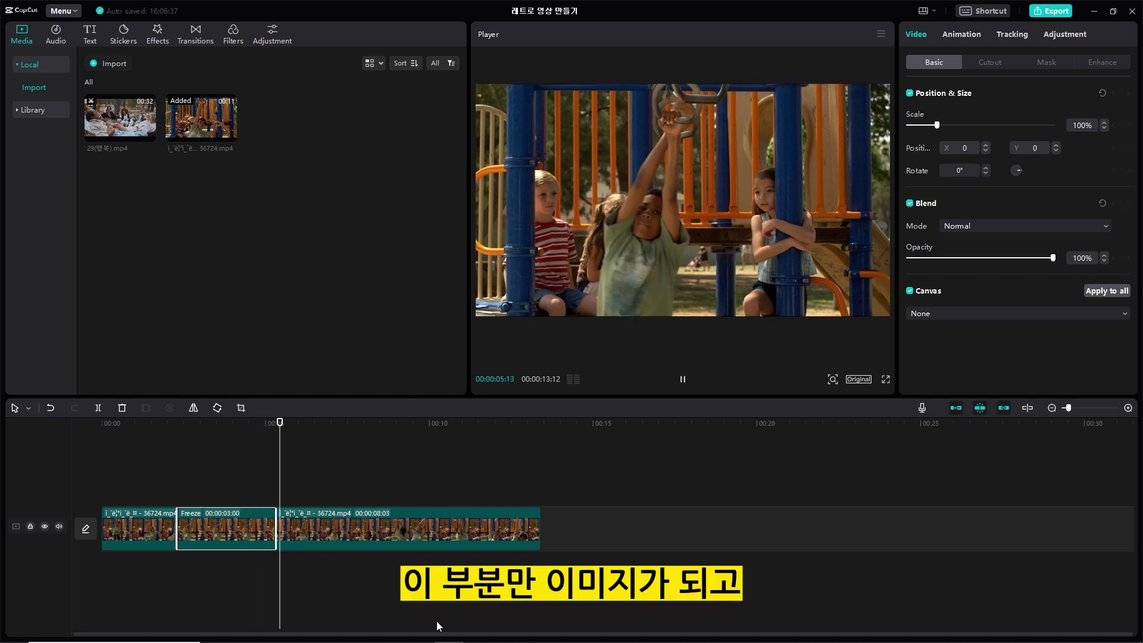
pyautogui.press('space')
pyautogui.press('Home')
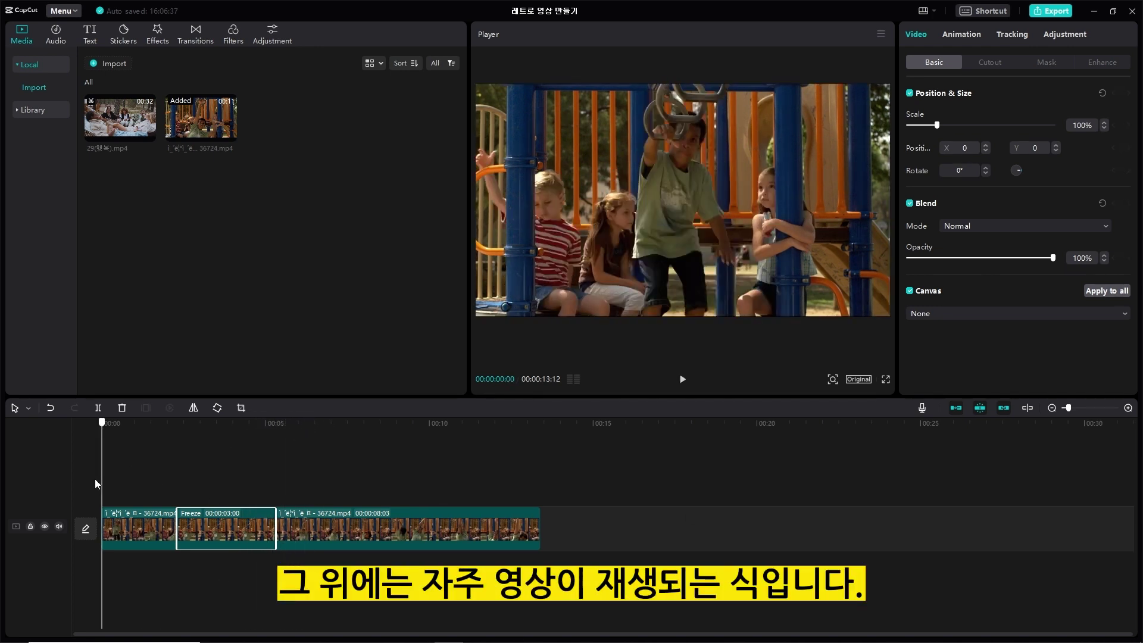
pyautogui.press('space')
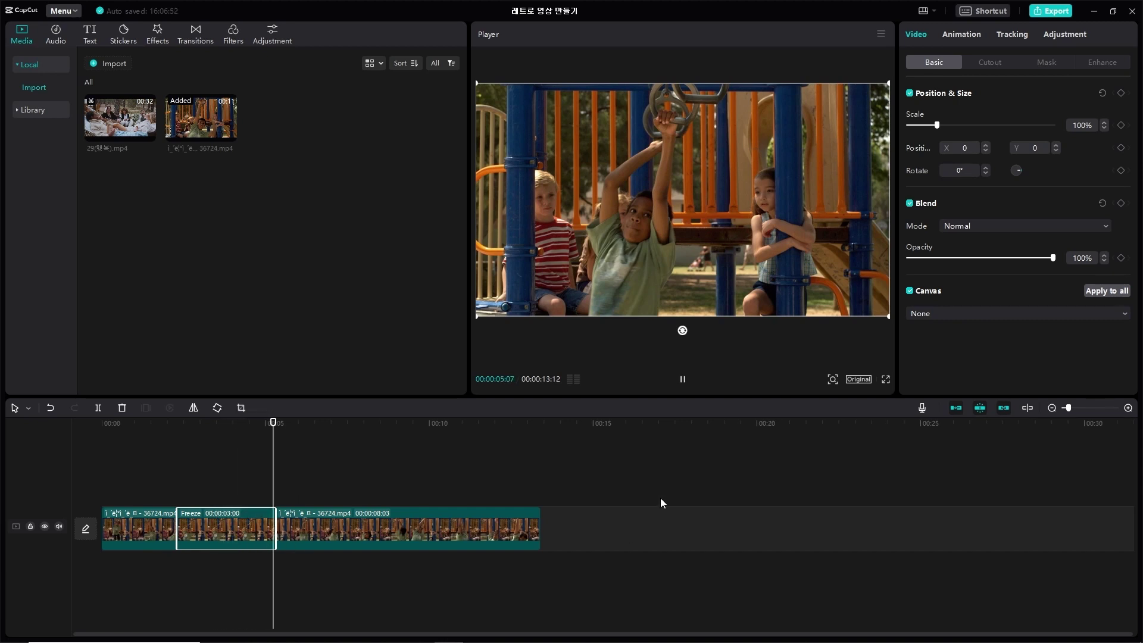
pyautogui.press('space')
pyautogui.hotkey('ctrl', 'z')
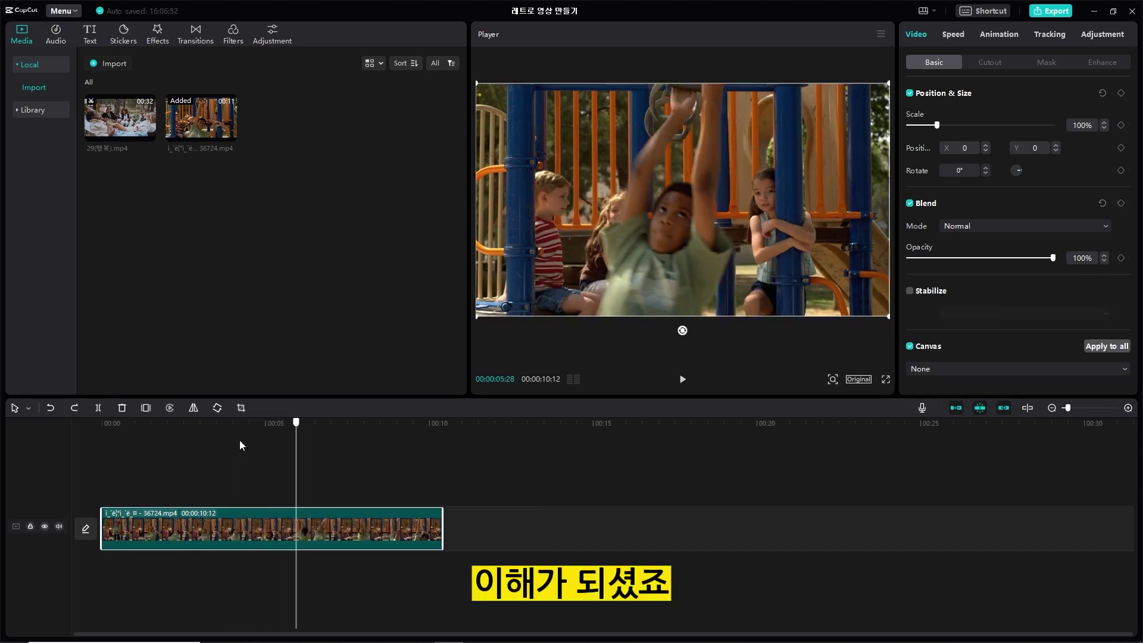
# Reverse the playground clip so that it runs backwards.
pyautogui.click(137, 474)
pyautogui.click(161, 475)
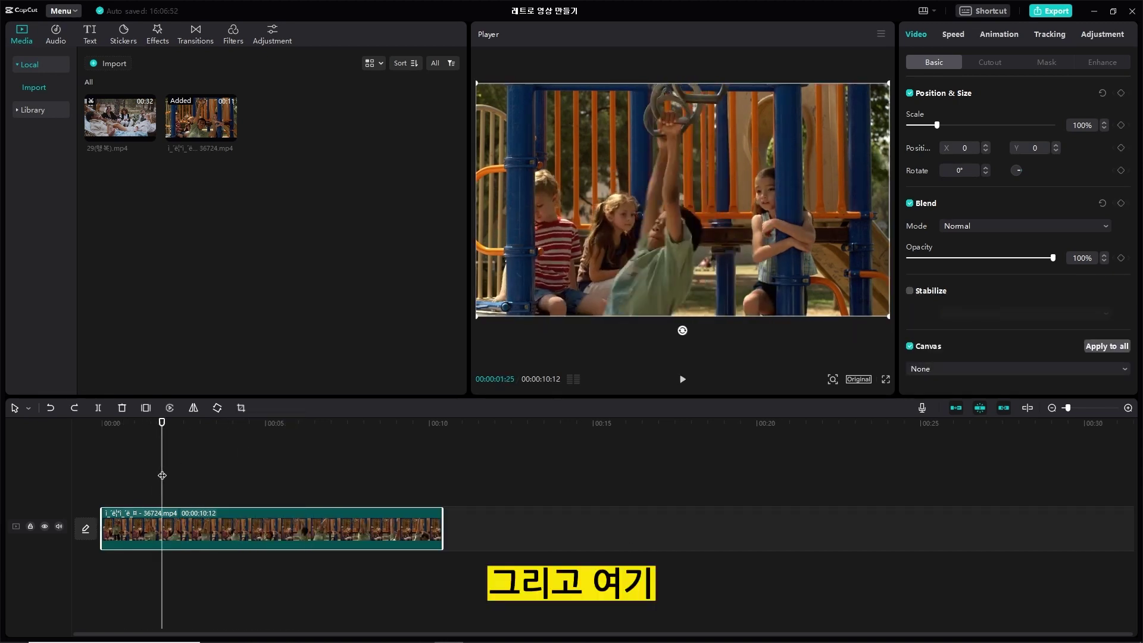
pyautogui.click(169, 408)
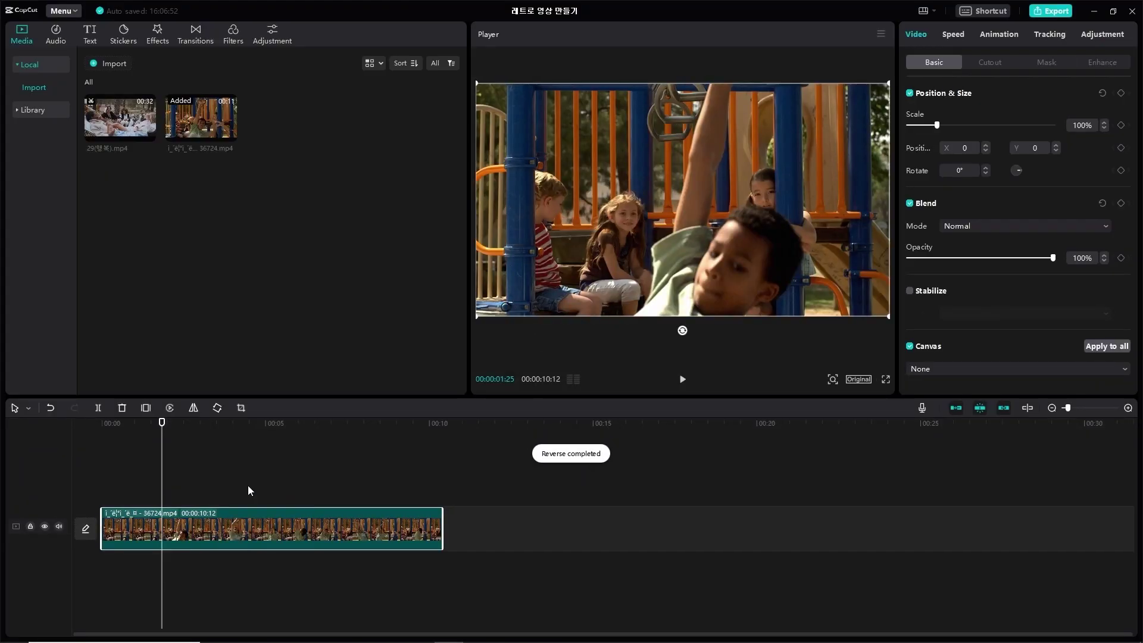
# Play the reversed playground clip from the start and undo the reversal.
pyautogui.moveTo(155, 425); pyautogui.dragTo(80, 424)
pyautogui.press('space')
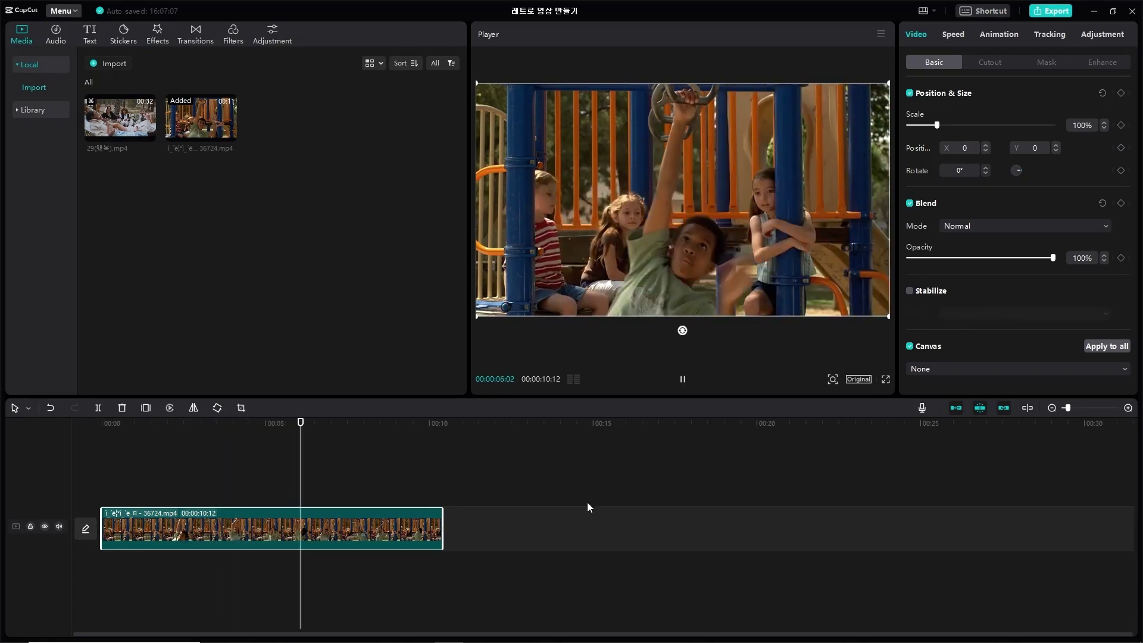
pyautogui.press('space')
pyautogui.hotkey('ctrl', 'z')
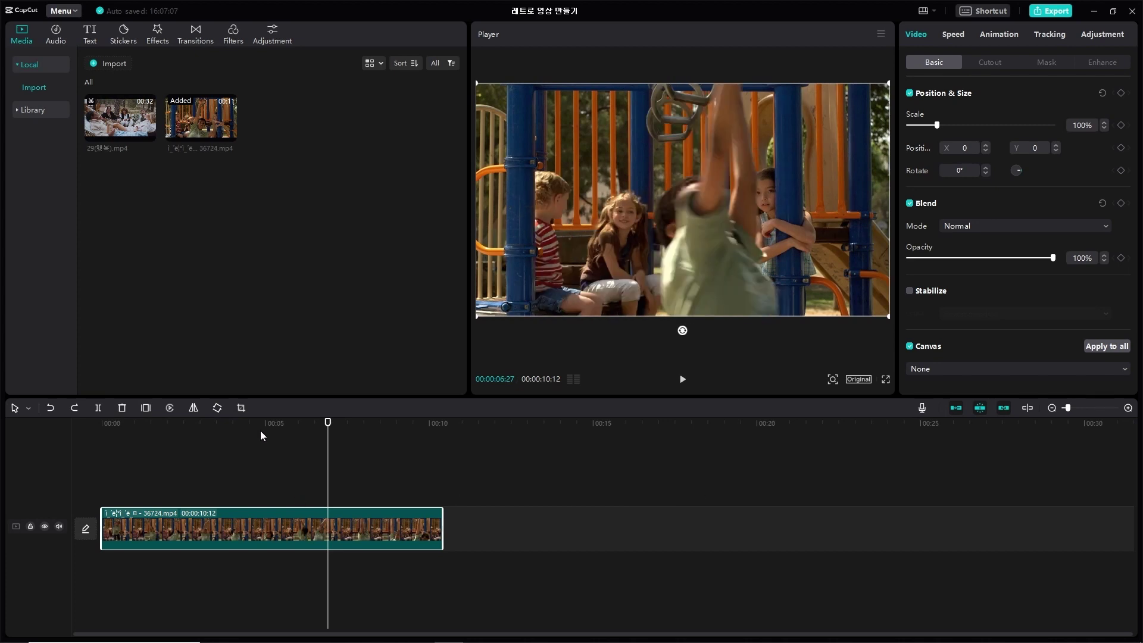
# Mirror the playground clip horizontally and play it from the start.
pyautogui.click(235, 424)
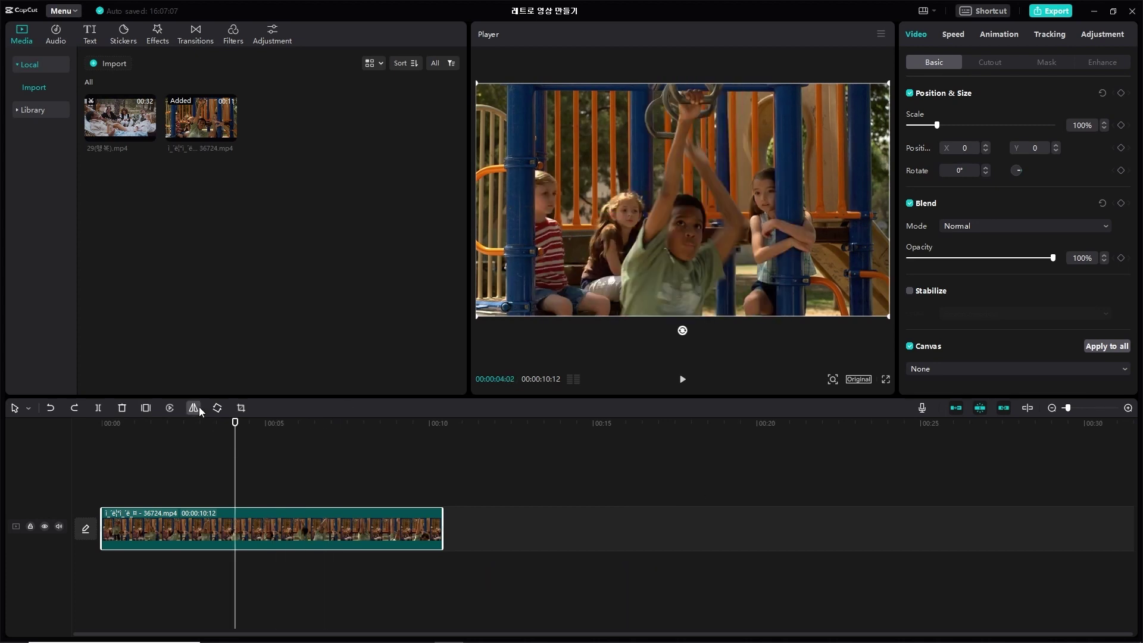
pyautogui.click(194, 408)
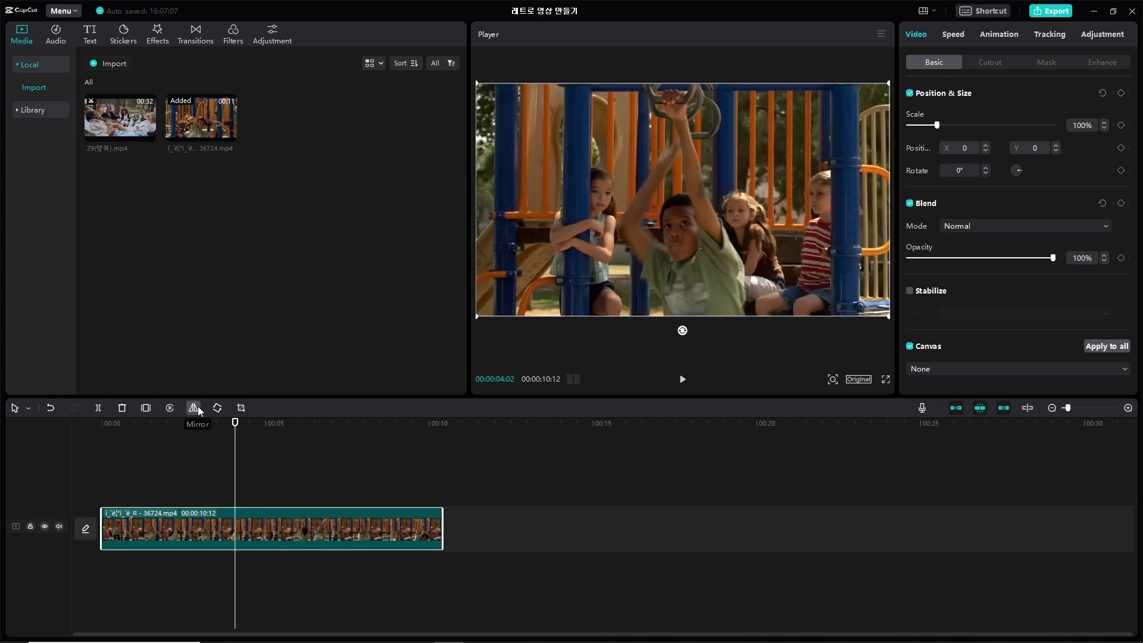
pyautogui.press('Home')
pyautogui.press('space')
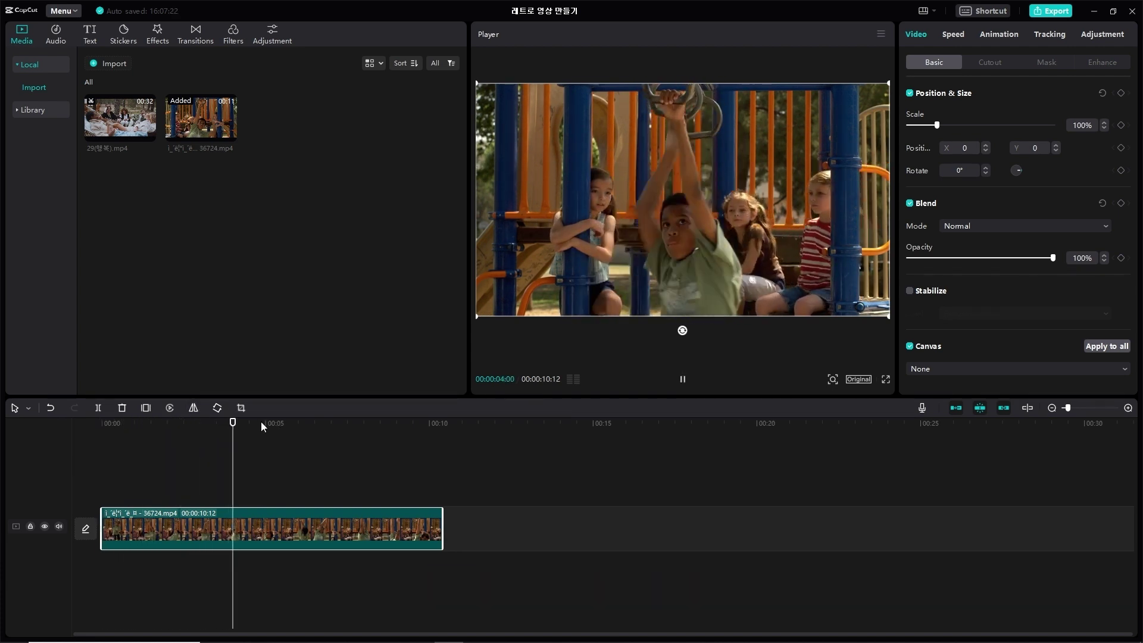
# Stop playback, park the playhead at 00:00:04:09 and undo the mirroring of the playground clip.
pyautogui.press('space')
pyautogui.moveTo(256, 416); pyautogui.dragTo(246, 417)
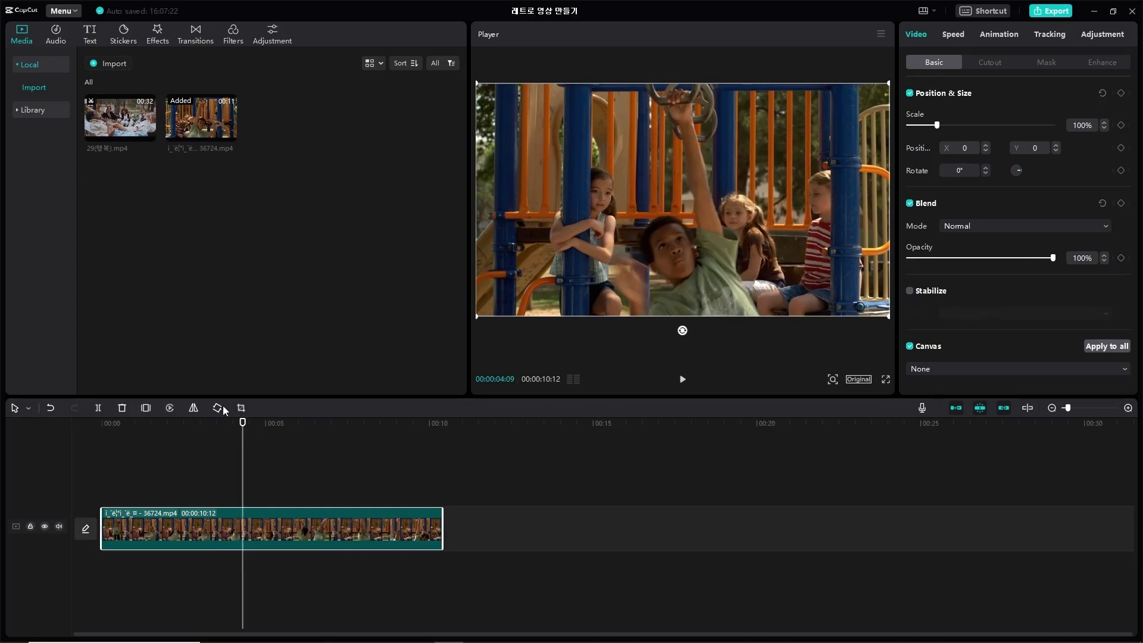
pyautogui.hotkey('ctrl', 'z')
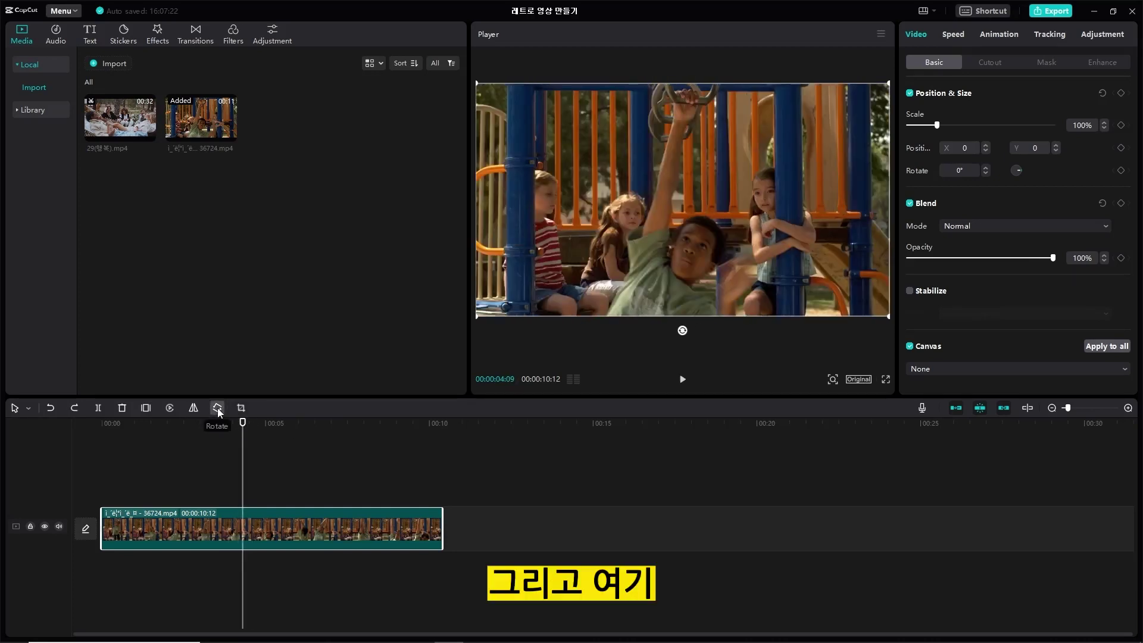
# Rotate the playground clip in 90° increments through two full turns, up to 720°.
pyautogui.click(217, 408)
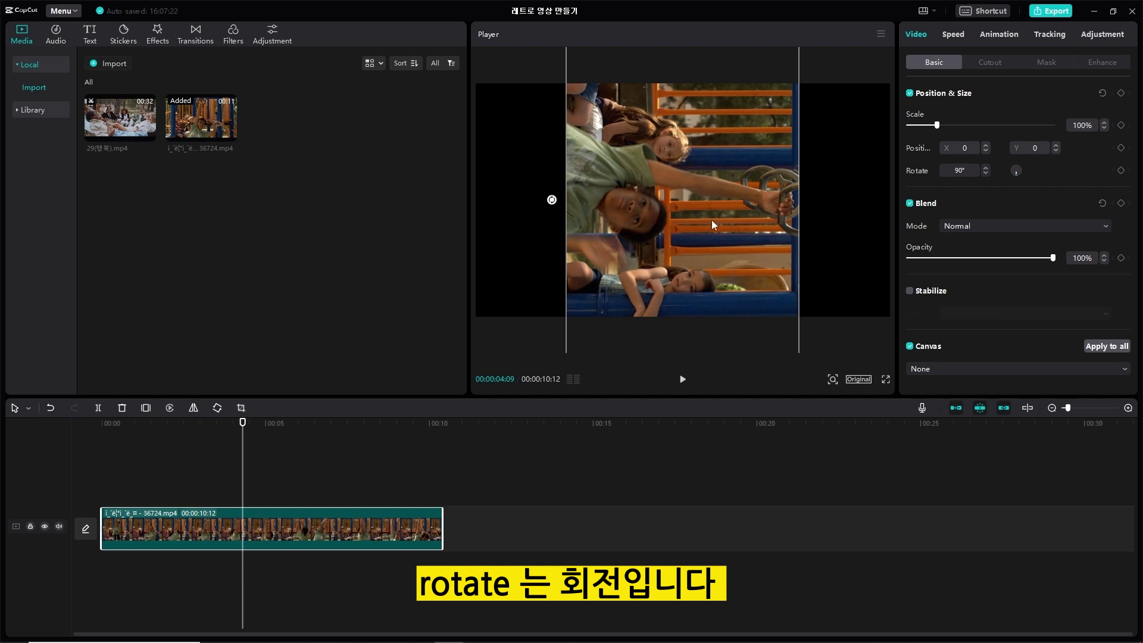
pyautogui.click(216, 408)
pyautogui.click(216, 409)
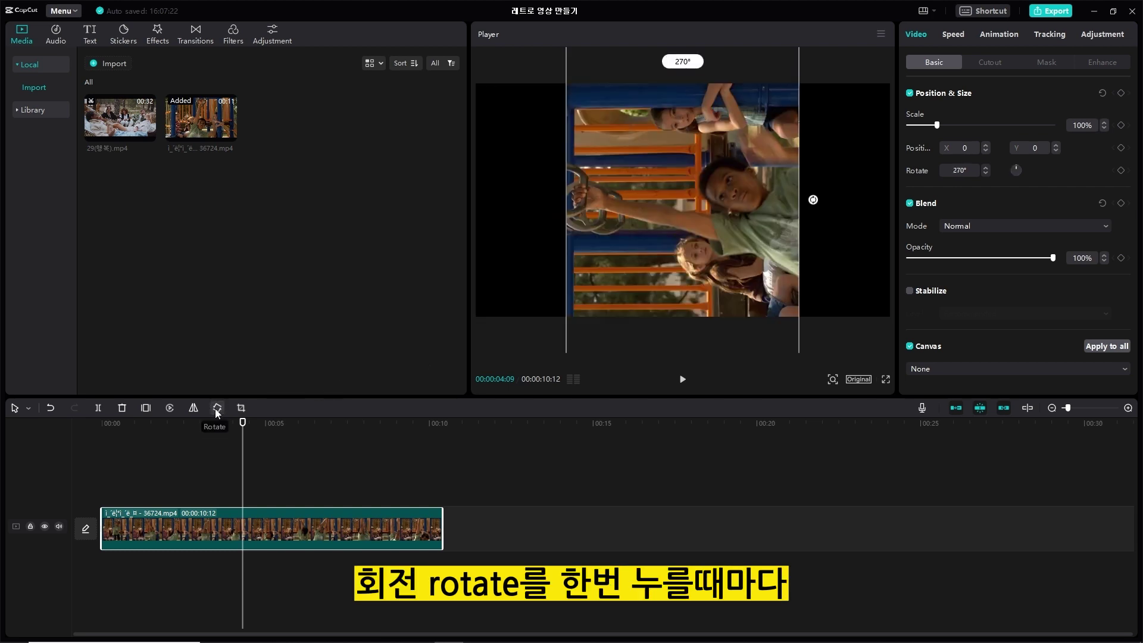
pyautogui.click(216, 408)
pyautogui.click(215, 408)
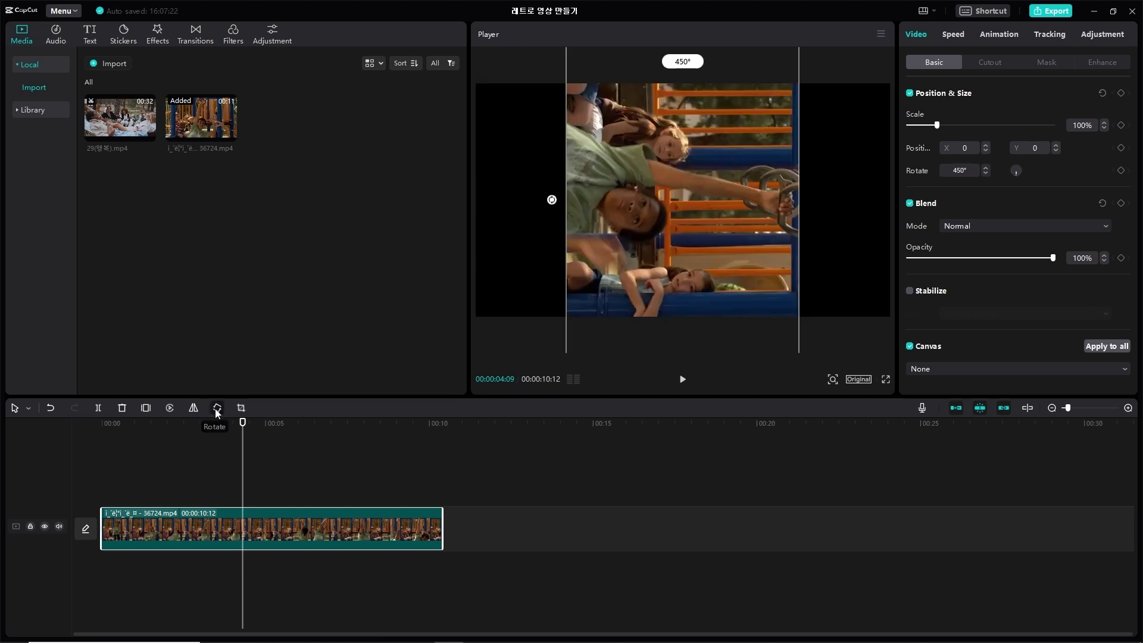
pyautogui.click(216, 408)
pyautogui.click(215, 408)
pyautogui.click(215, 408)
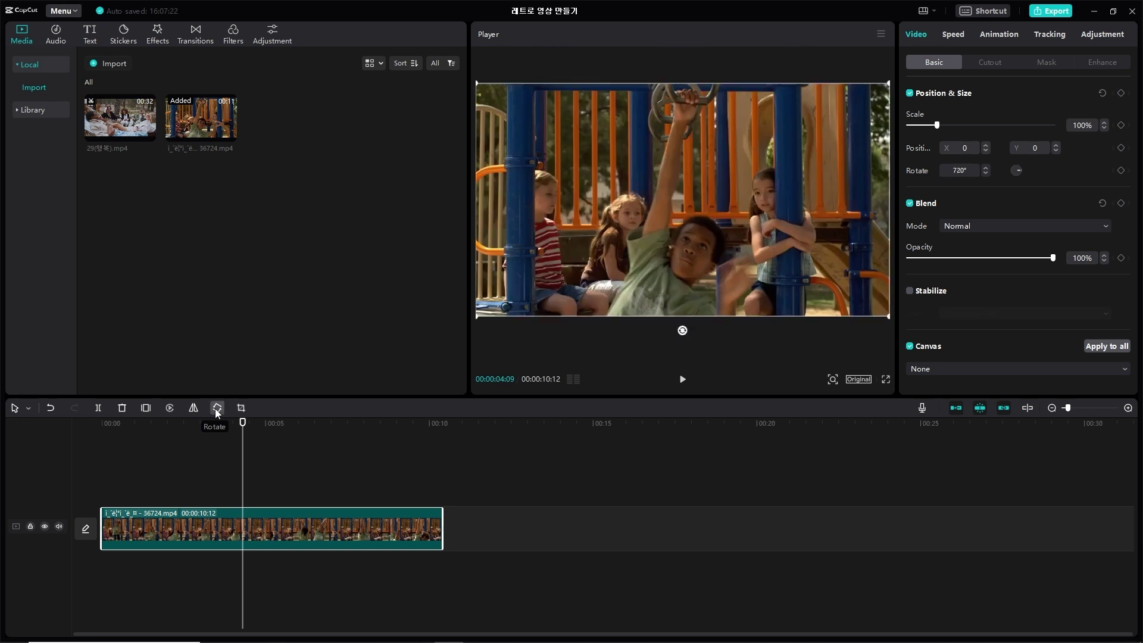
# Undo all the rotations of the playground clip.
pyautogui.hotkey('ctrl', 'z')
pyautogui.hotkey('ctrl', 'z')
pyautogui.hotkey('ctrl', 'z')
pyautogui.hotkey('ctrl', 'z')
pyautogui.hotkey('ctrl', 'z')
pyautogui.hotkey('ctrl', 'z')
pyautogui.hotkey('ctrl', 'z')
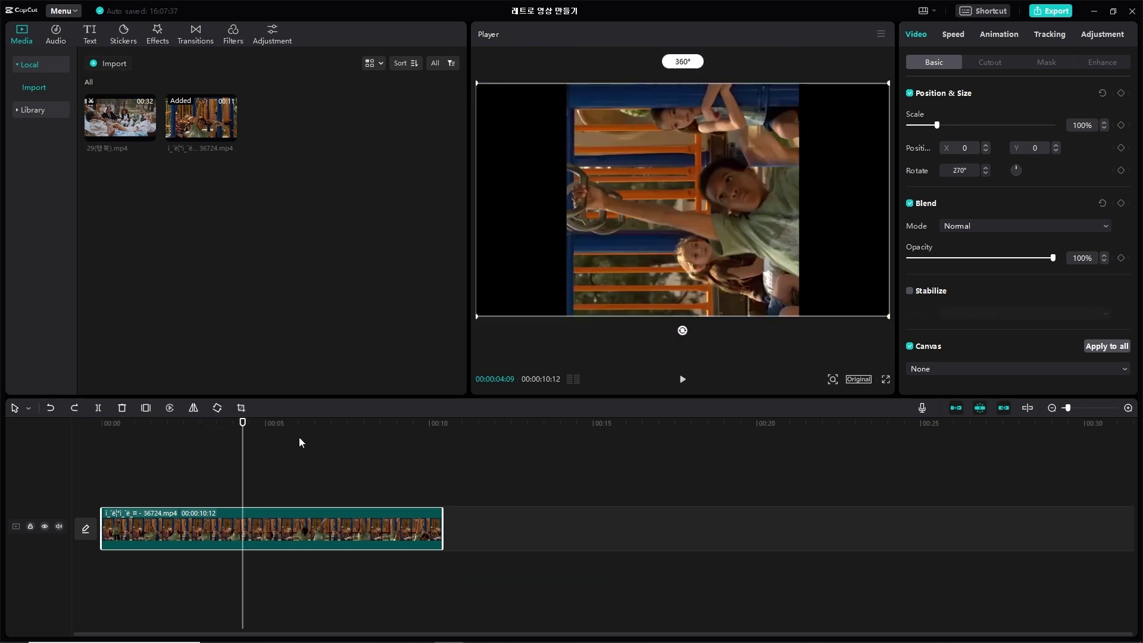
pyautogui.hotkey('ctrl', 'z')
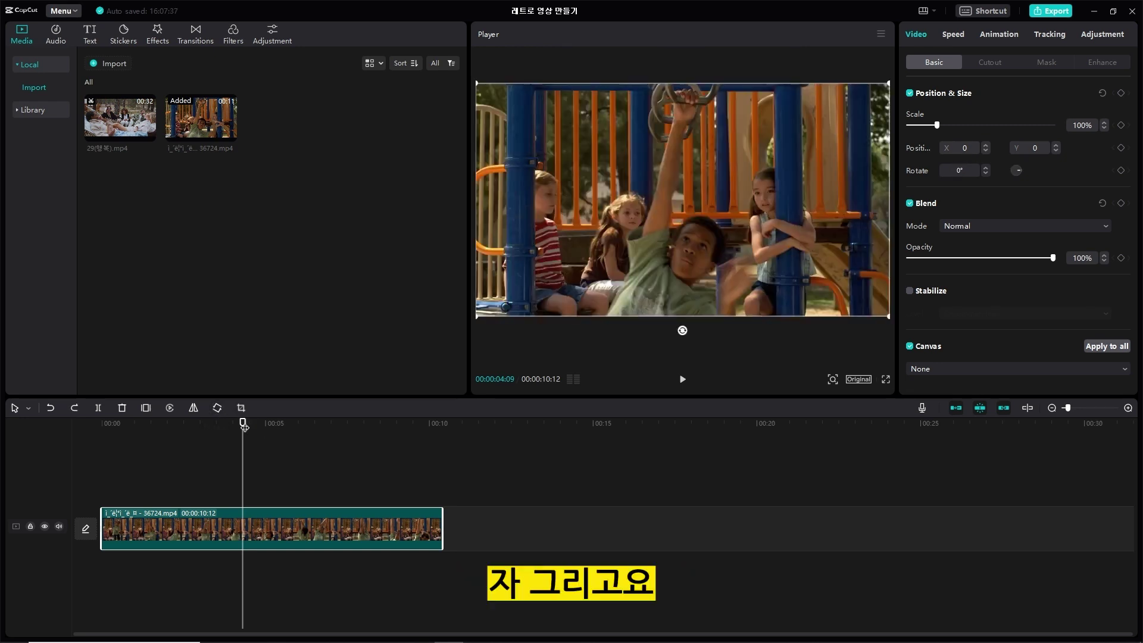
# Open the Crop settings for the playground clip and close them without cropping.
pyautogui.click(241, 408)
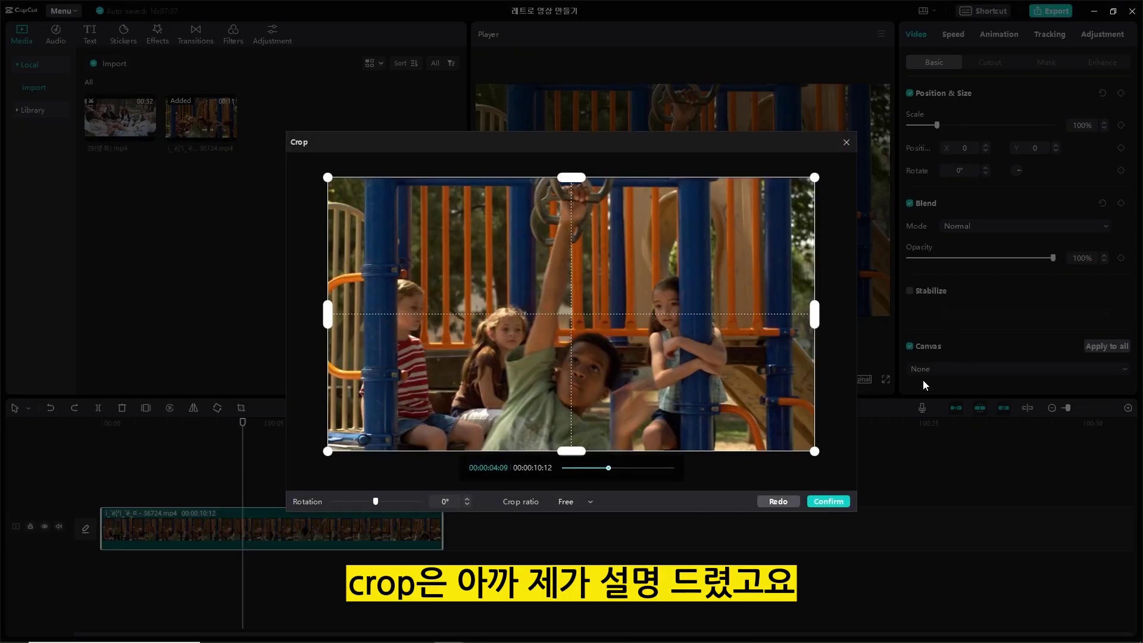
pyautogui.click(846, 143)
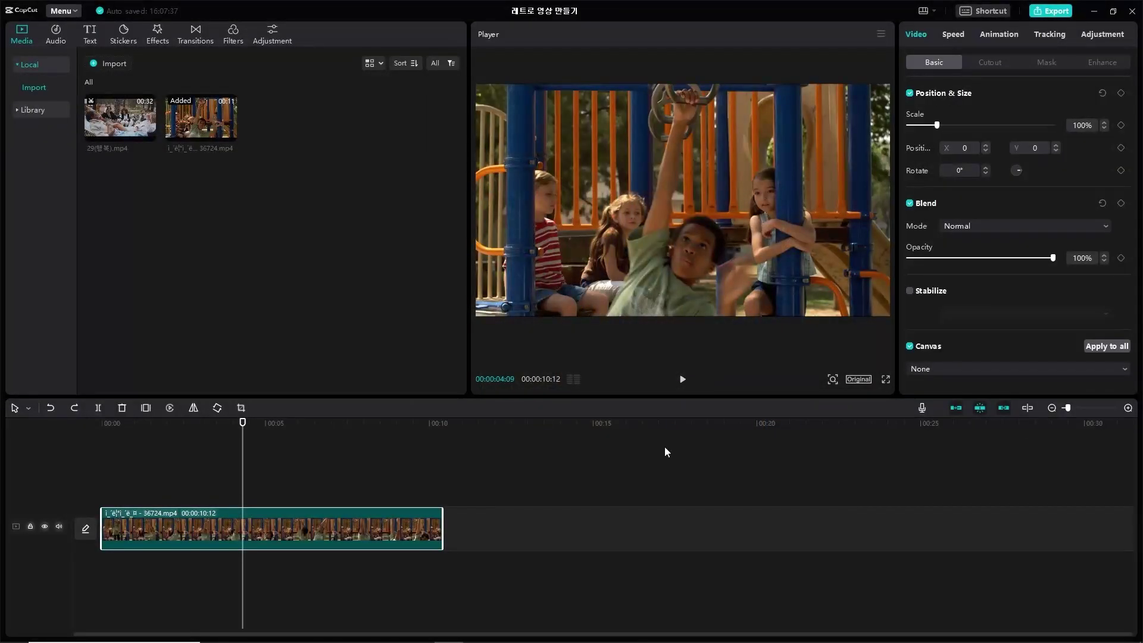